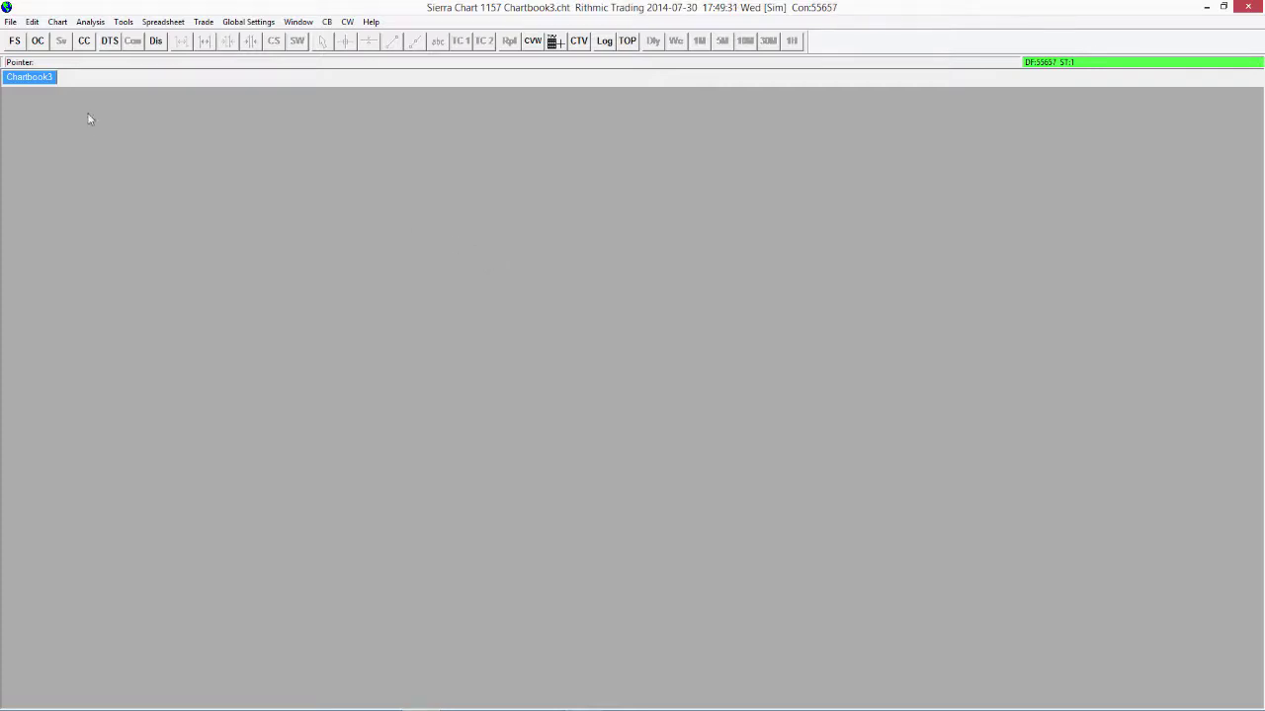
Open a 1-minute intraday chart of ESU4-CME, found under Futures > ES in the symbol finder.
left_click(14, 43)
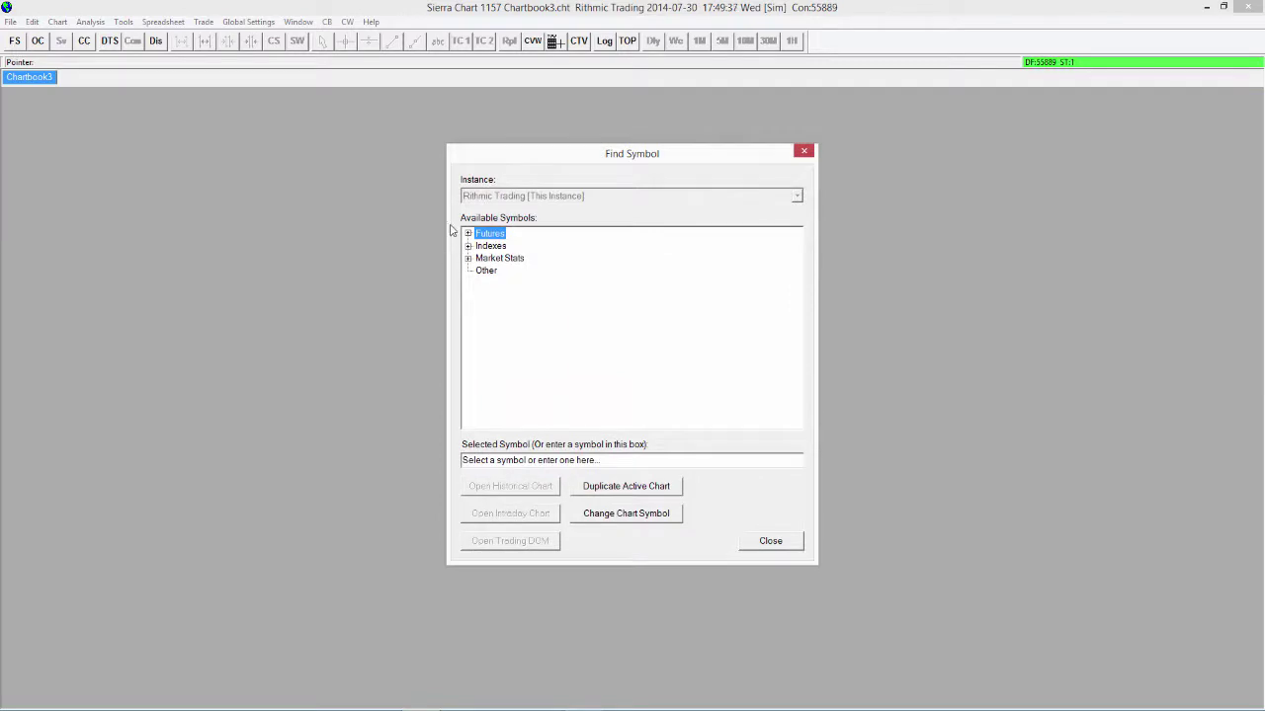
left_click(469, 234)
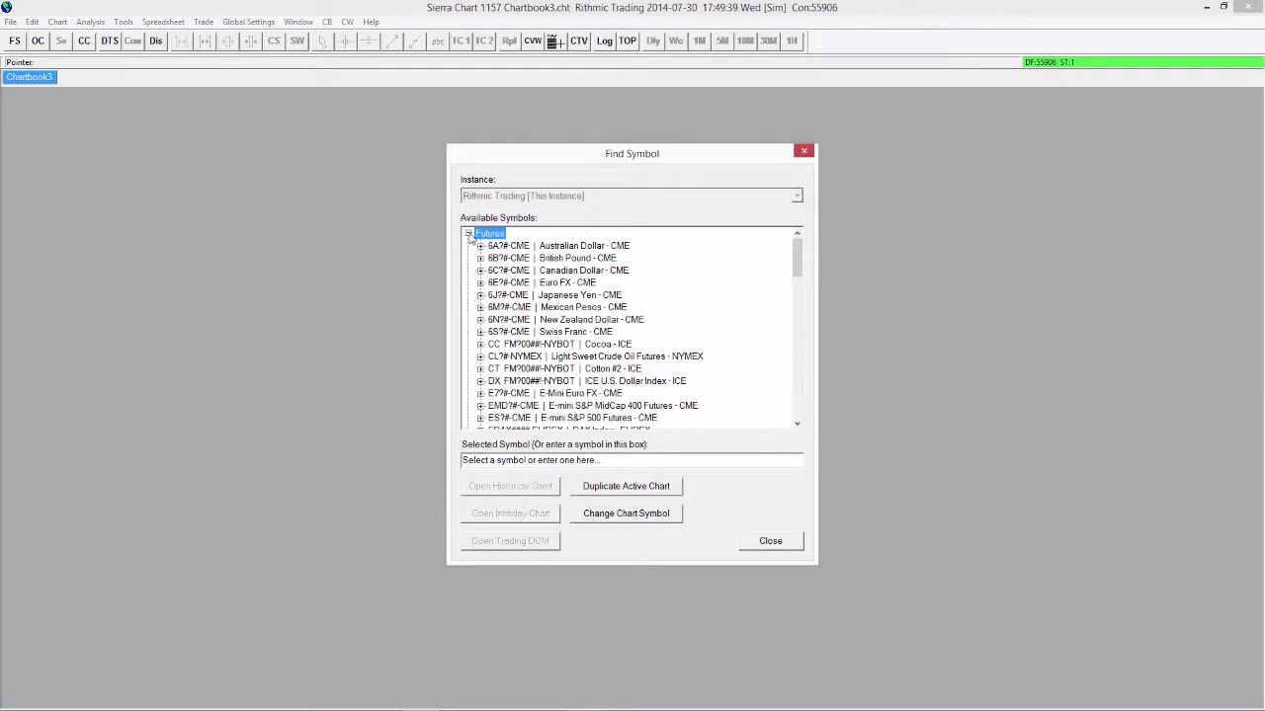
scroll(795, 274, "down", 2)
scroll(795, 274, "down", 1)
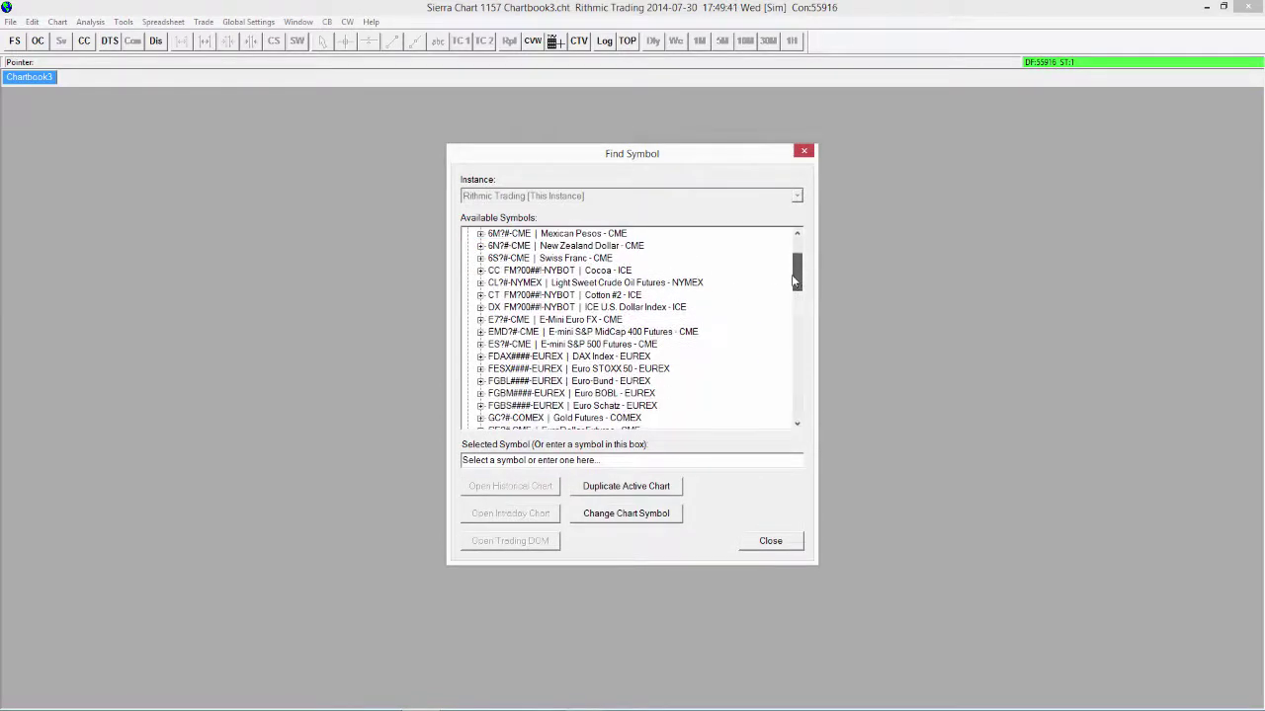
left_click(481, 345)
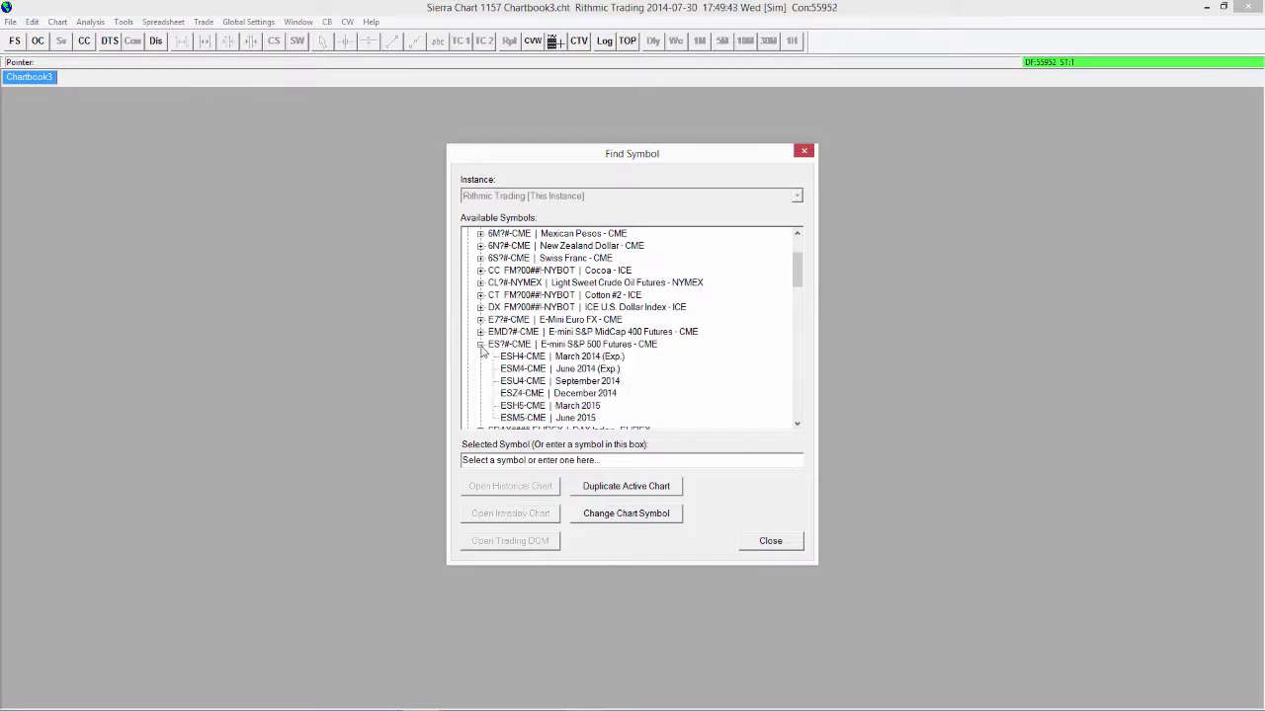
scroll(793, 284, "down", 3)
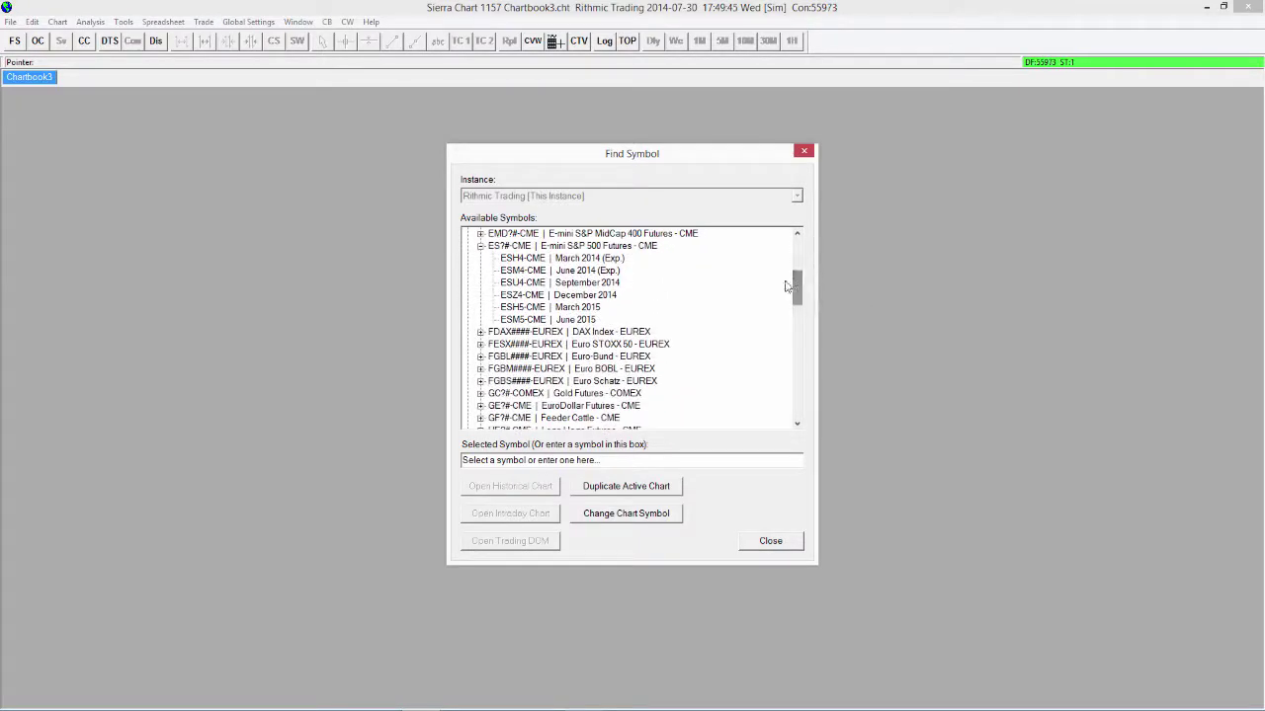
scroll(795, 283, "up", 1)
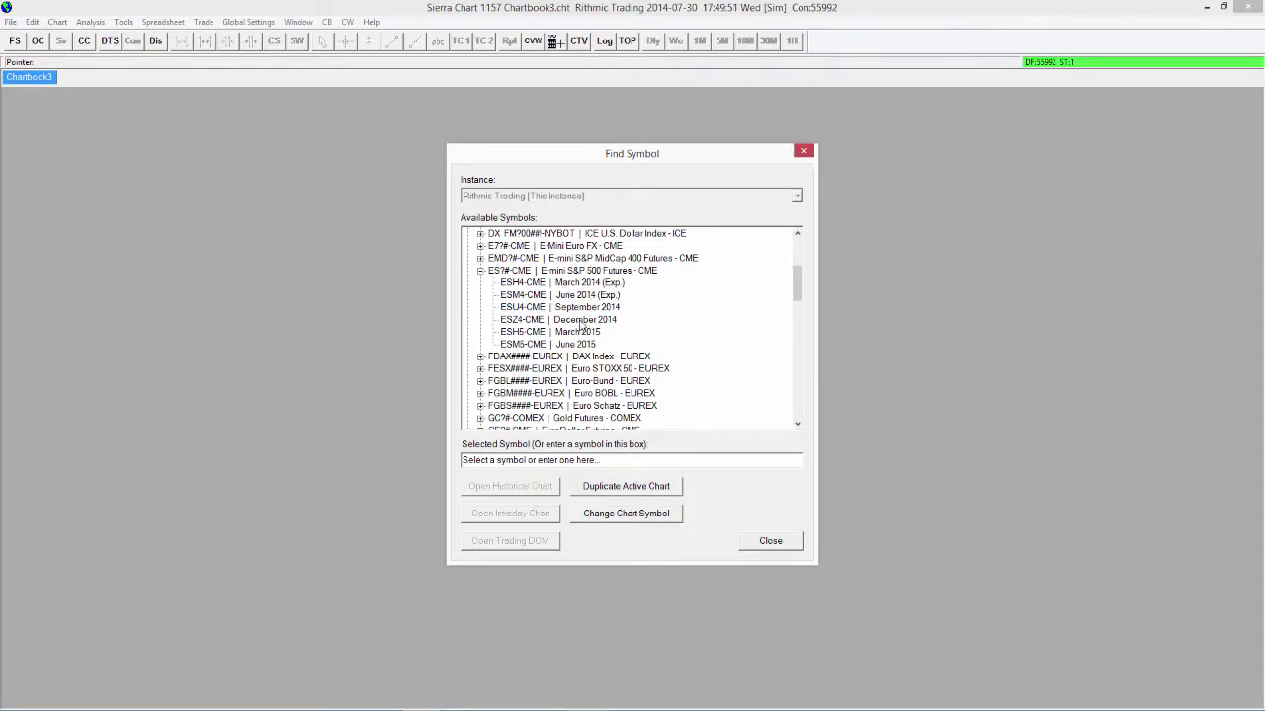
left_click(570, 309)
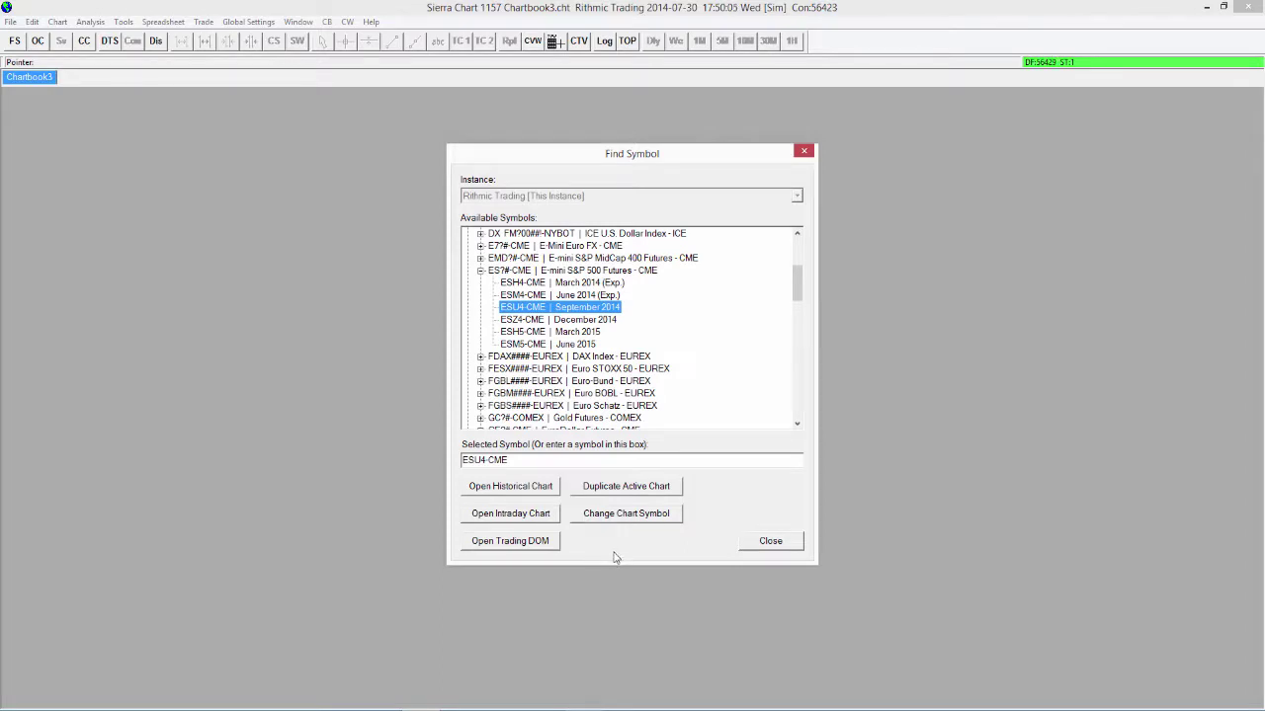
left_click(554, 519)
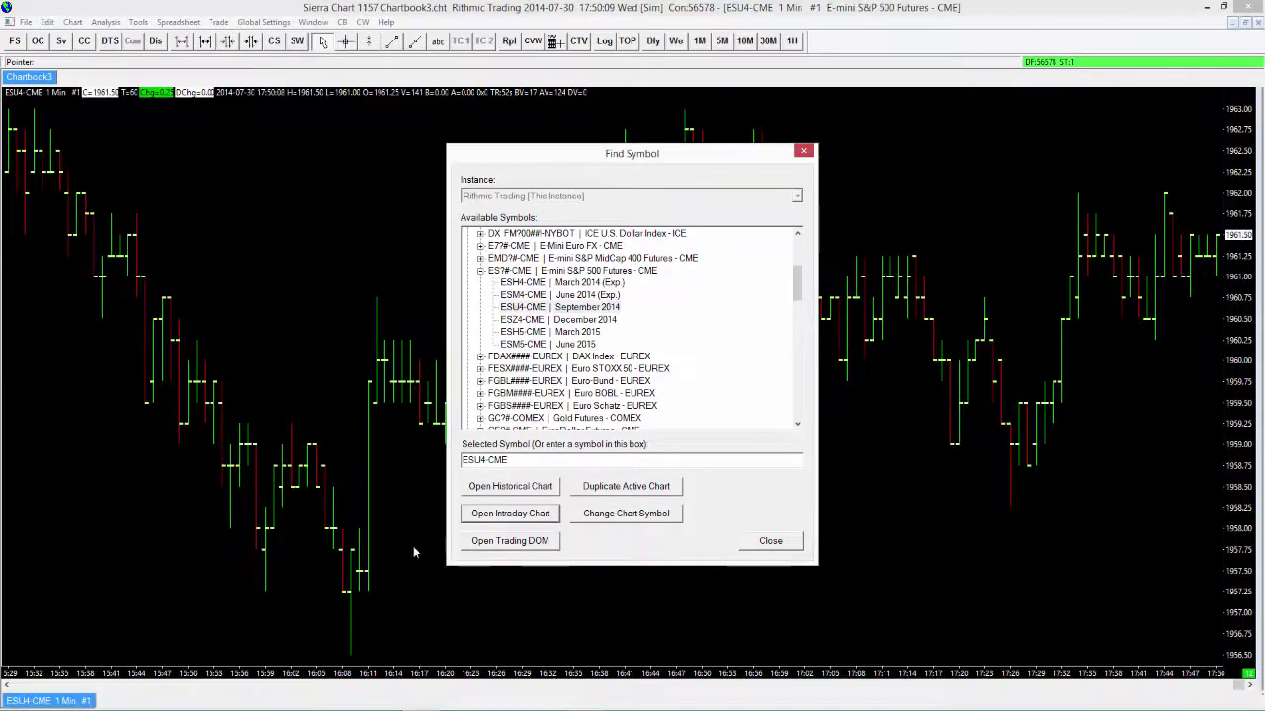
Dismiss the Find Symbol window so only the ESU4-CME 1 Min chart remains.
key("Escape")
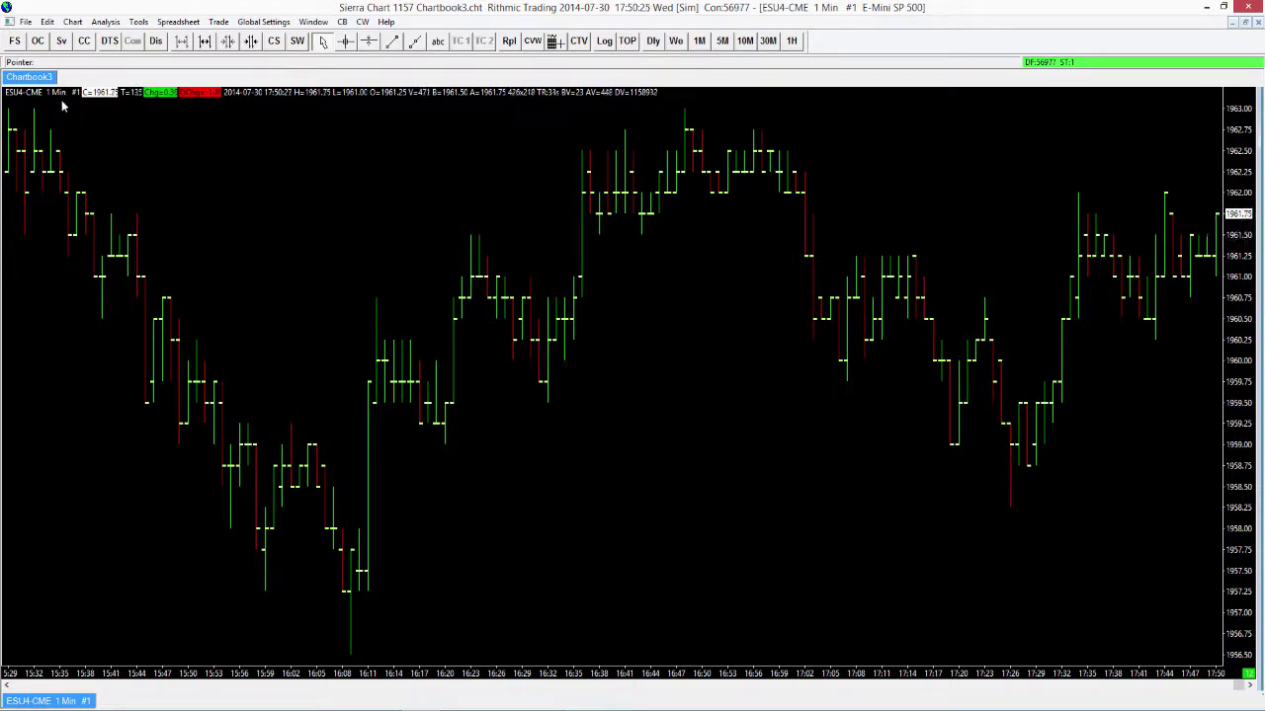
Change the ESU4-CME bar period to 0-5-0 Days-Mins-Secs Per Bar and apply it.
left_click(275, 46)
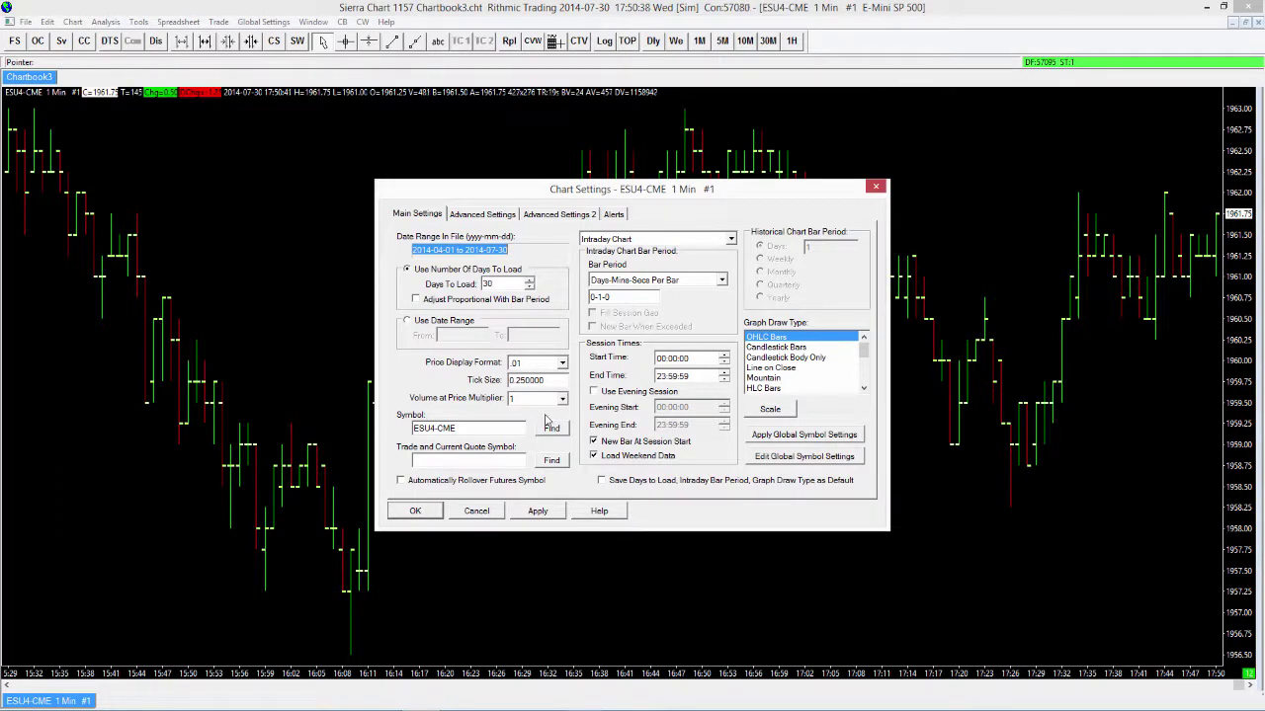
double_click(498, 283)
left_click(514, 284)
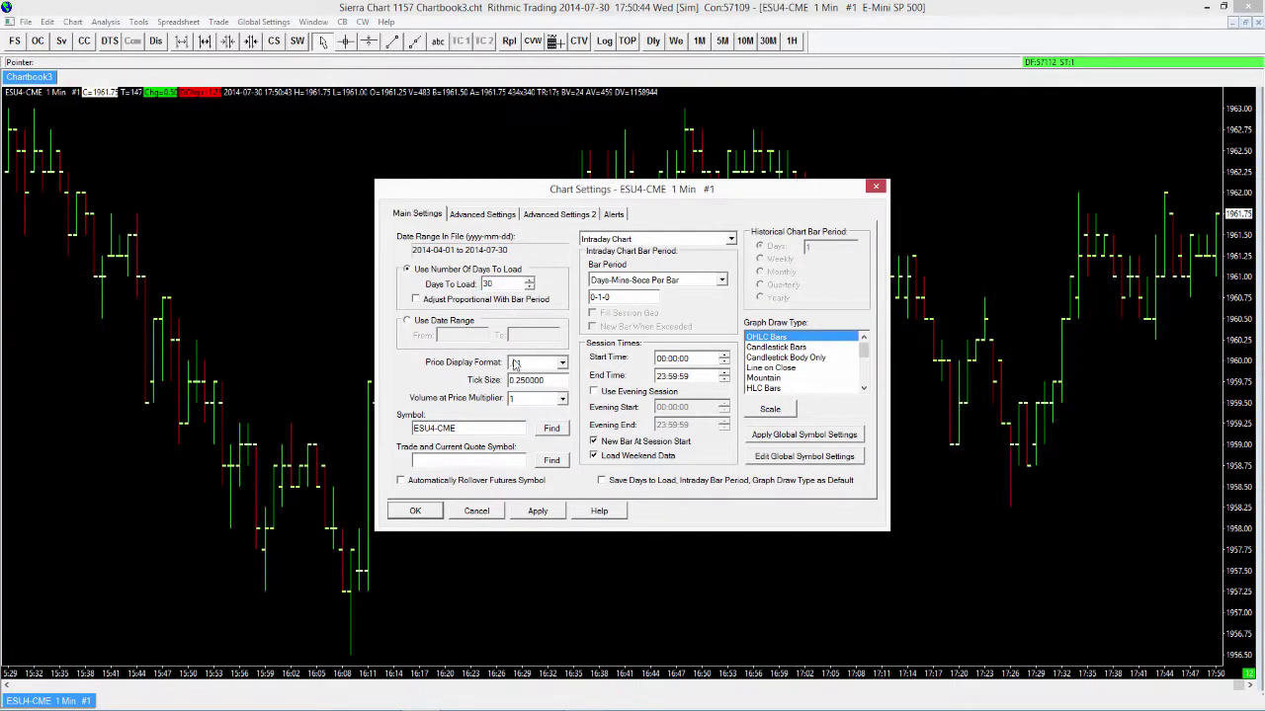
double_click(489, 284)
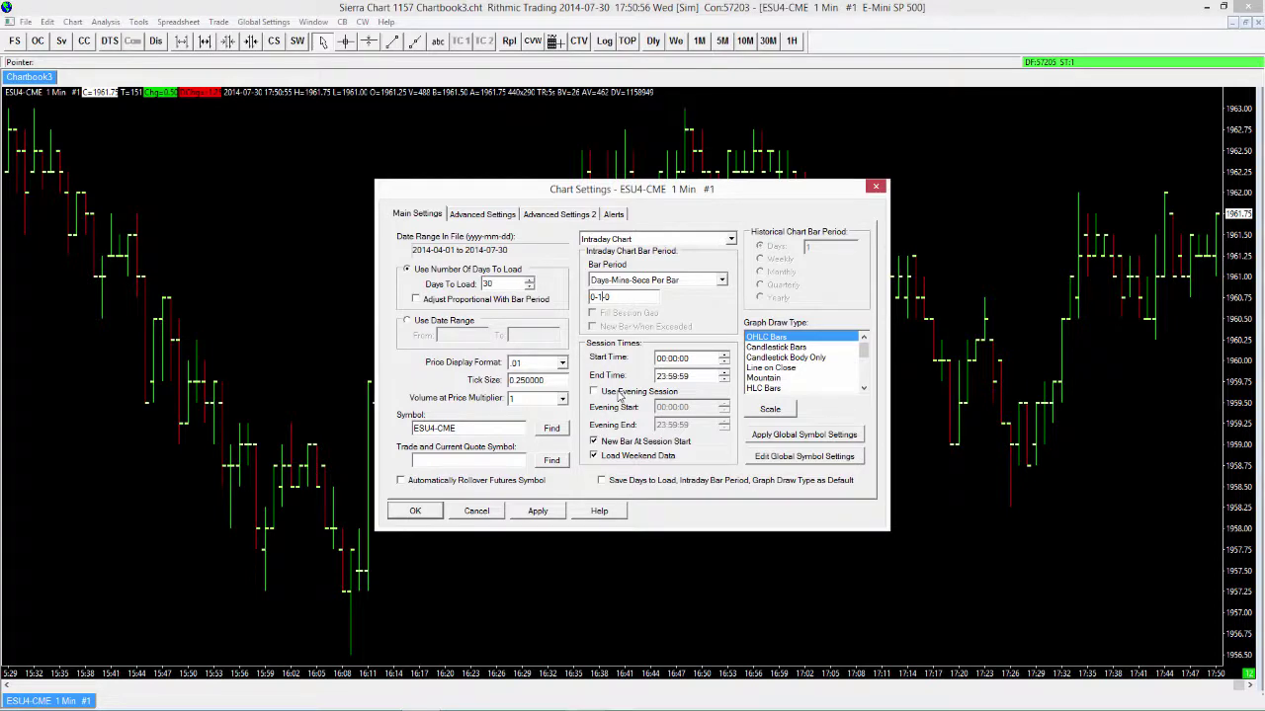
type("5")
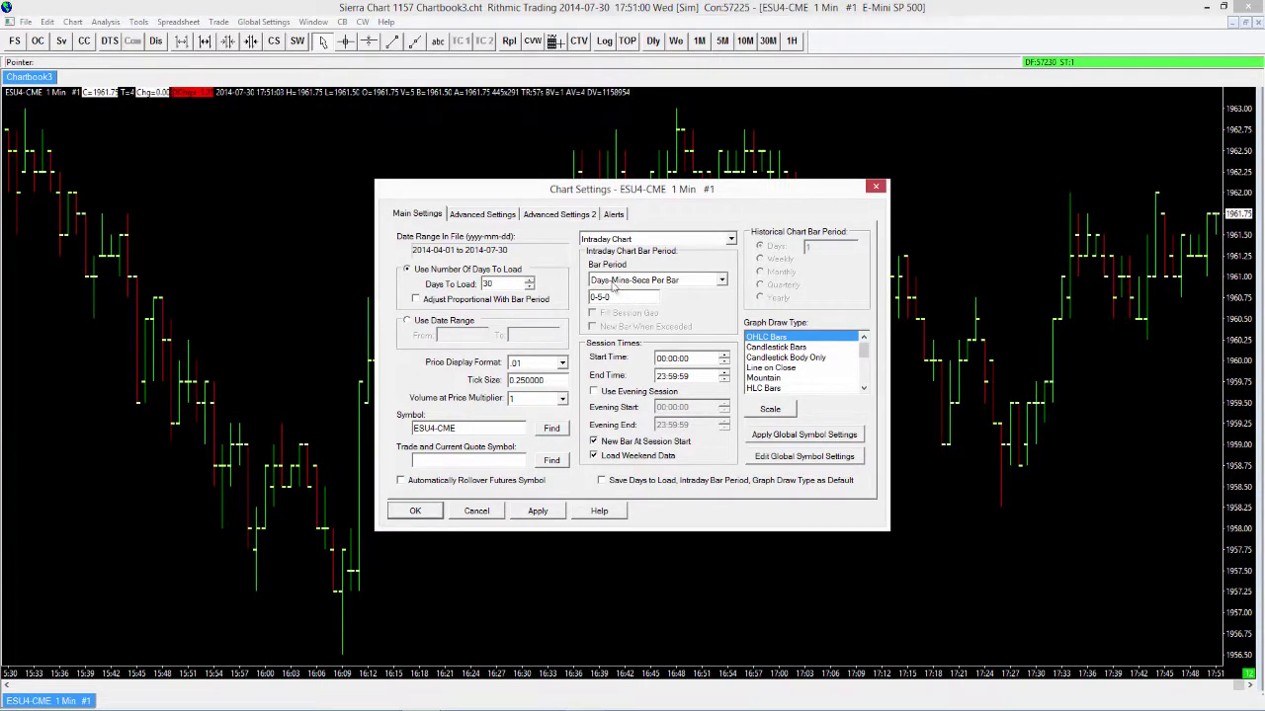
left_click(722, 281)
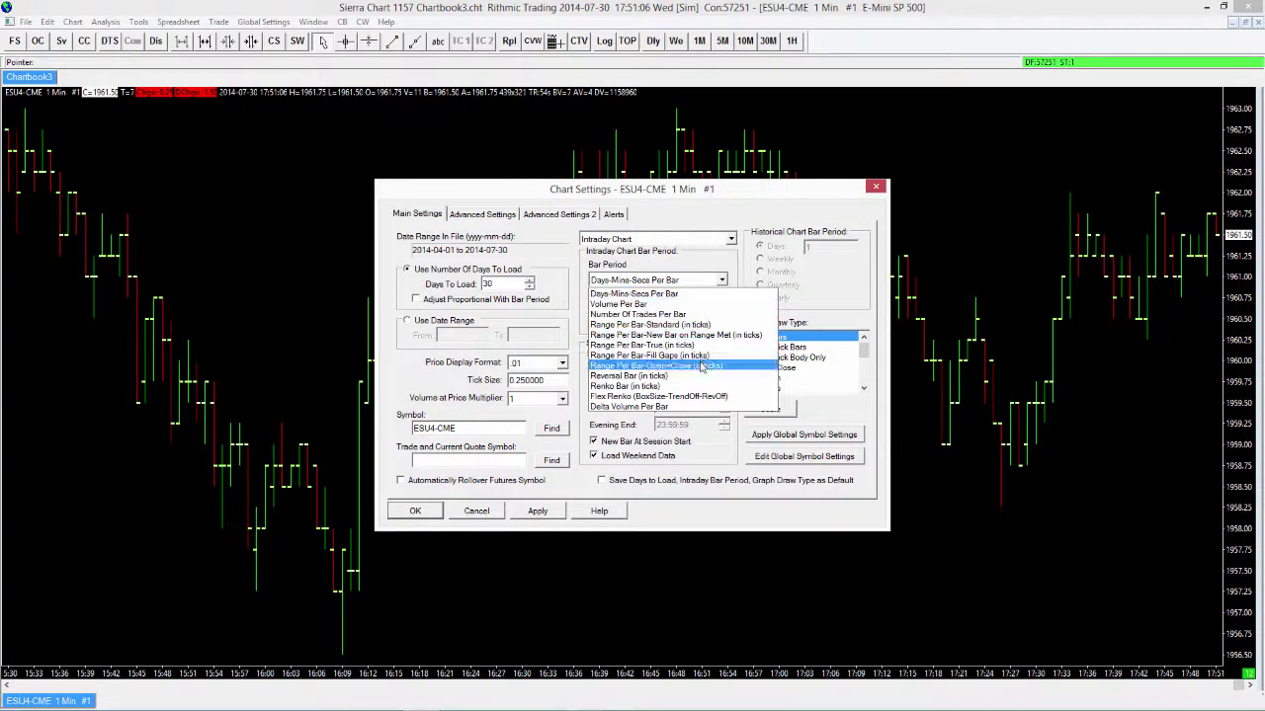
left_click(610, 294)
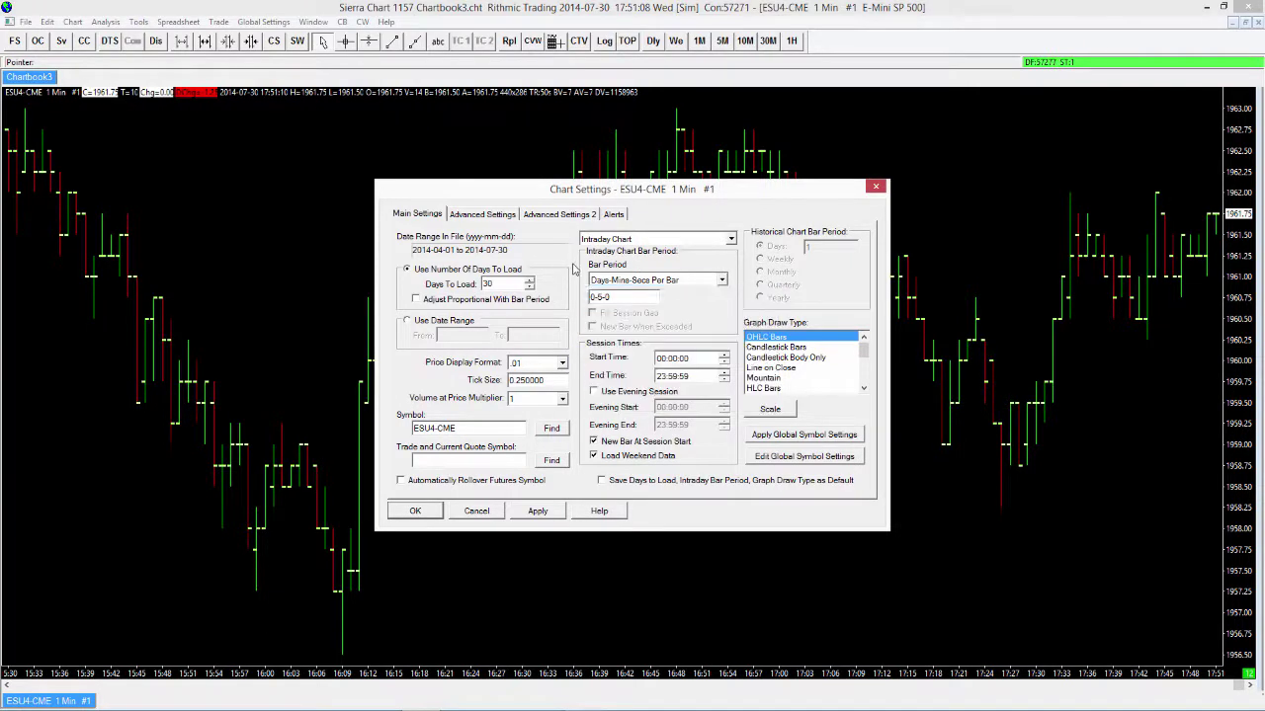
left_click(537, 511)
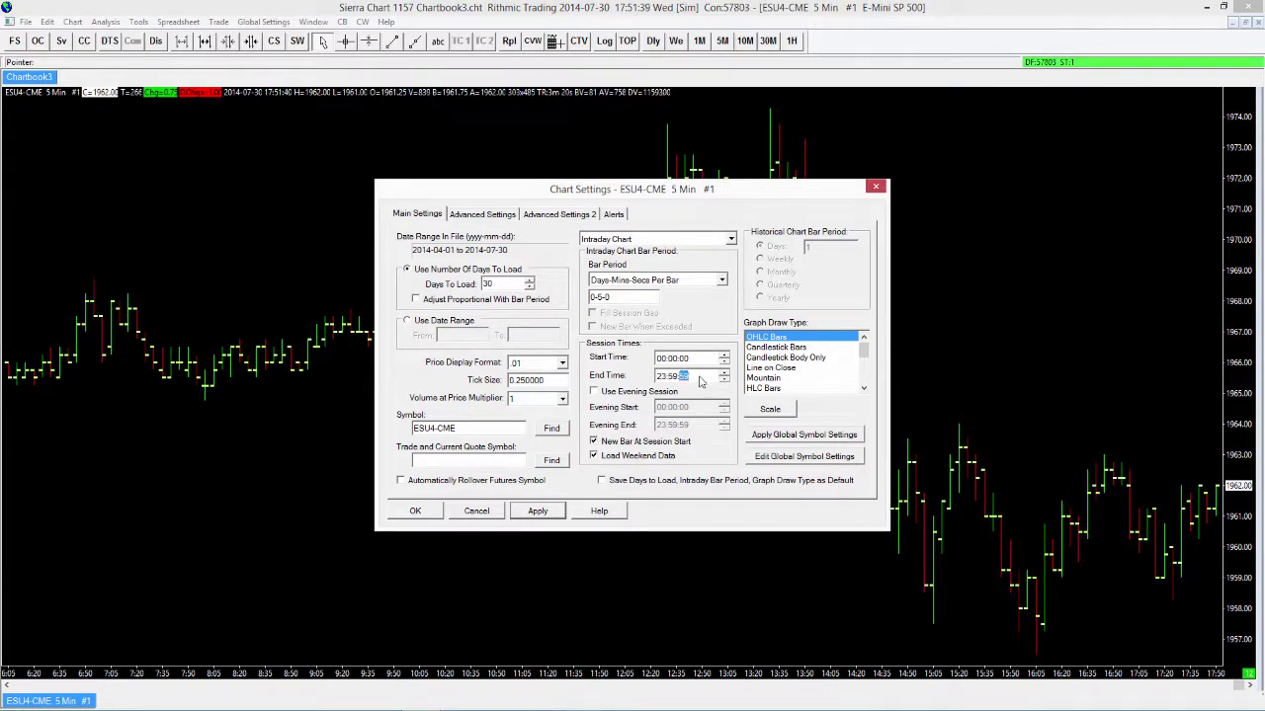
Enter session times in Chart Settings: end time 22:00, then start time 09:30.
left_click(667, 379)
type("22:")
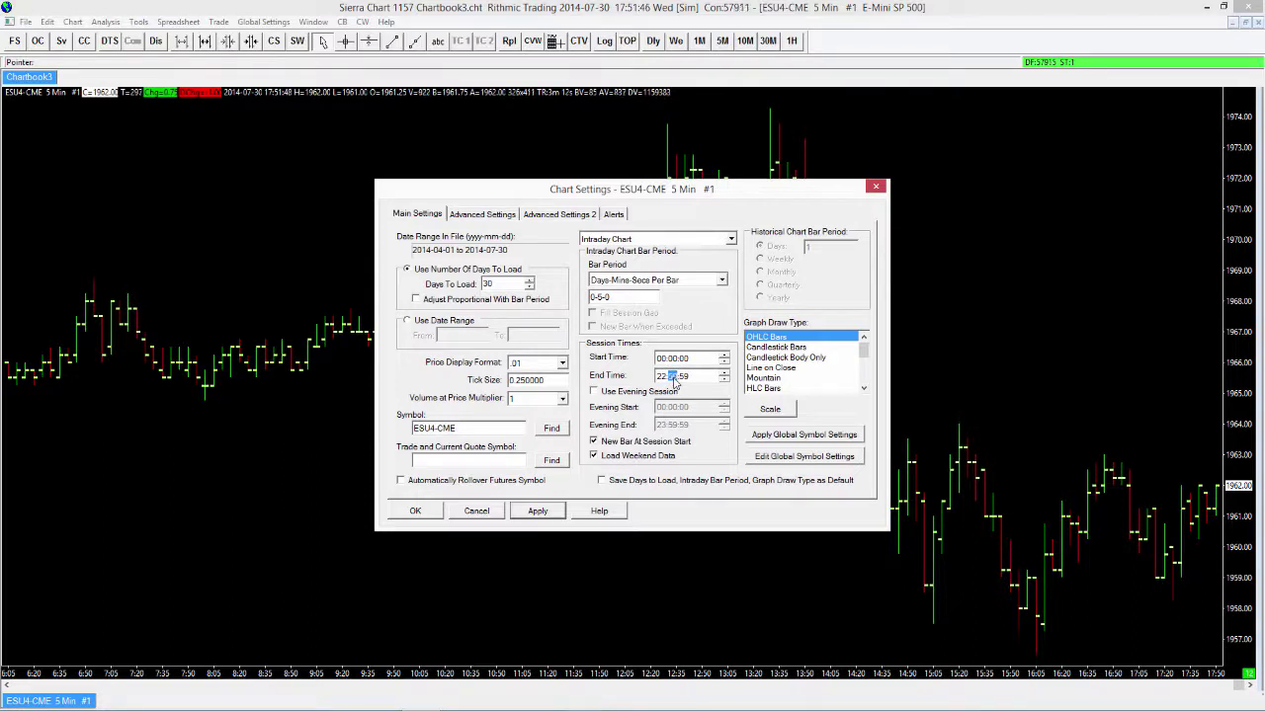
type("00")
key("Tab")
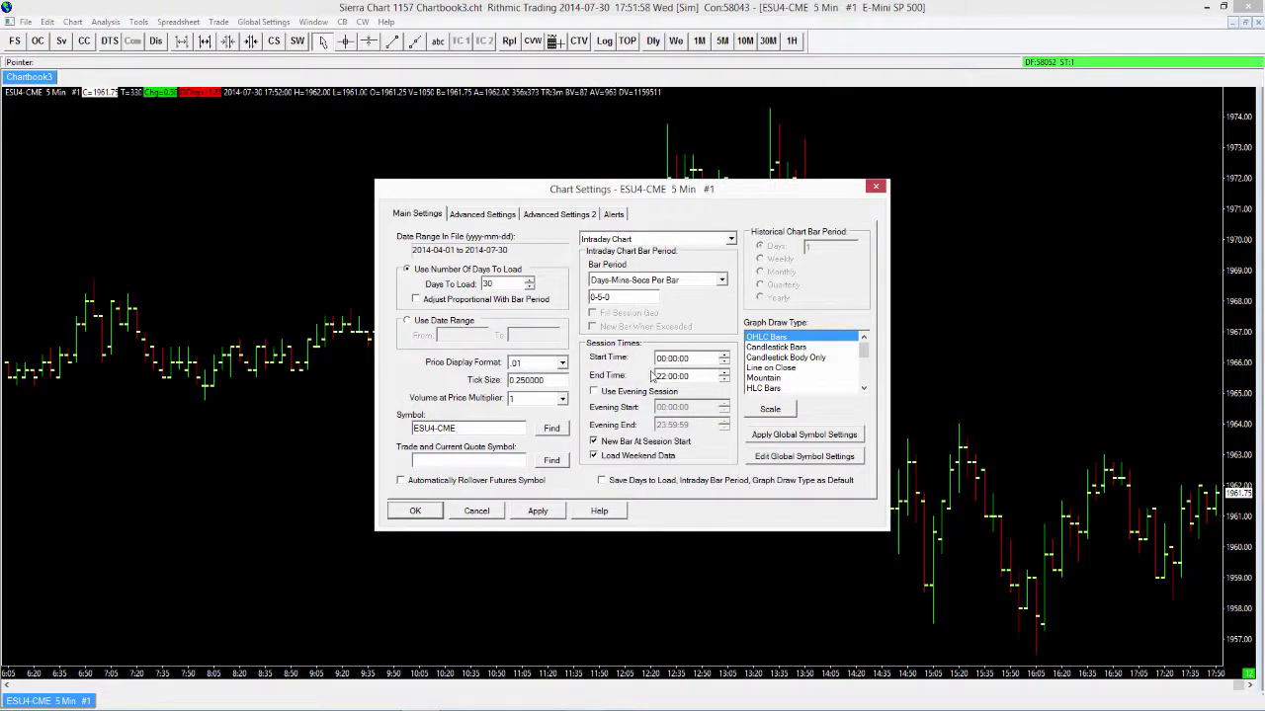
left_click(674, 360)
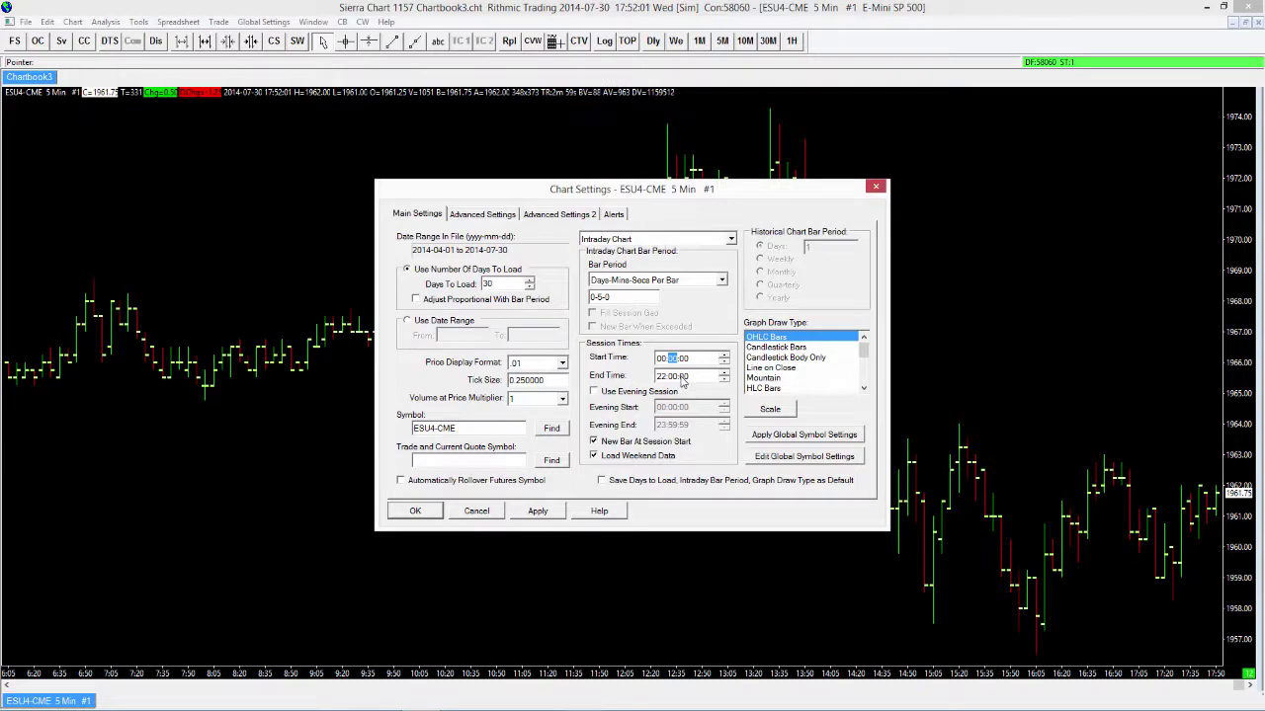
type("09:")
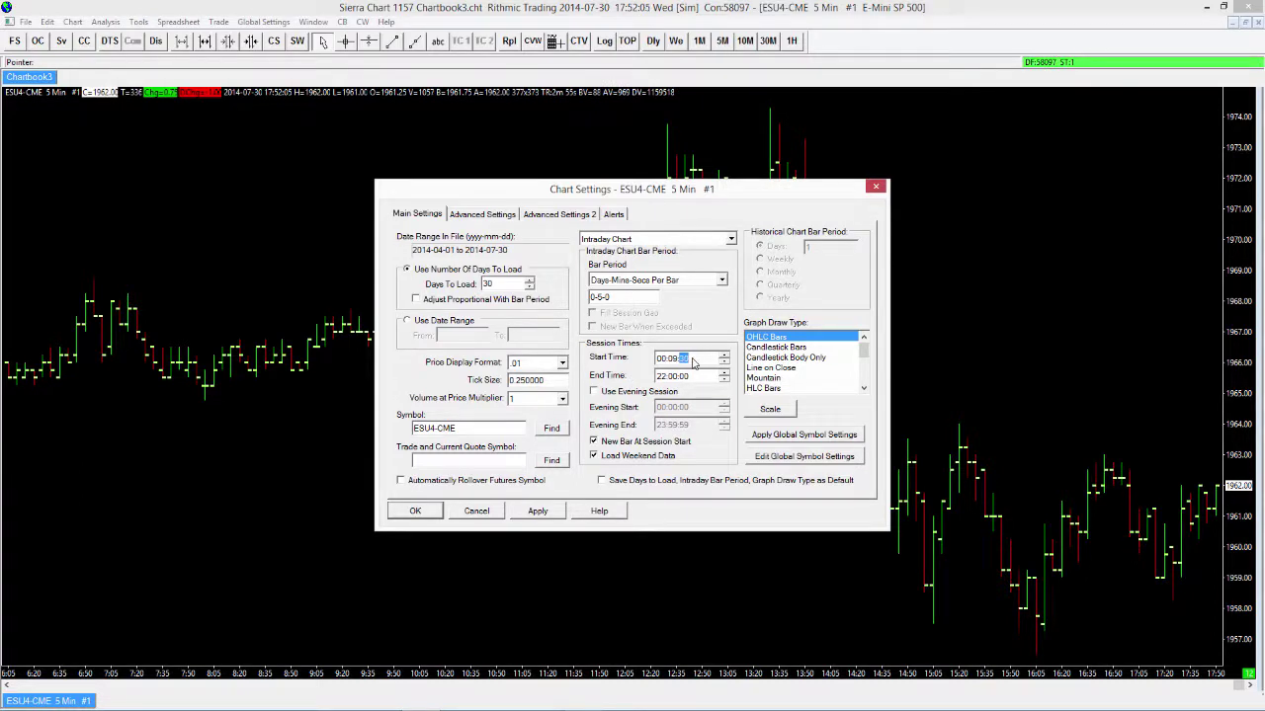
type("30")
Correct the session end time to 16:15:00, keep the 09:30:00 start, and apply.
left_click(661, 377)
type("0")
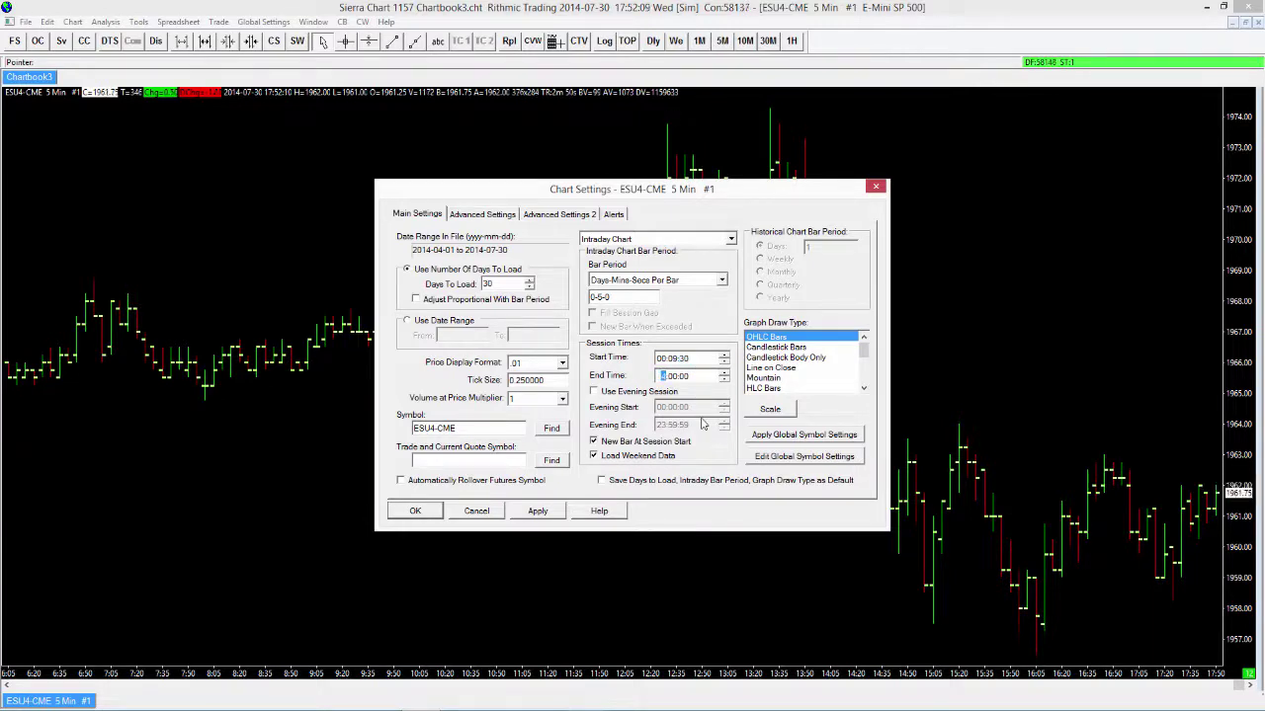
type("6")
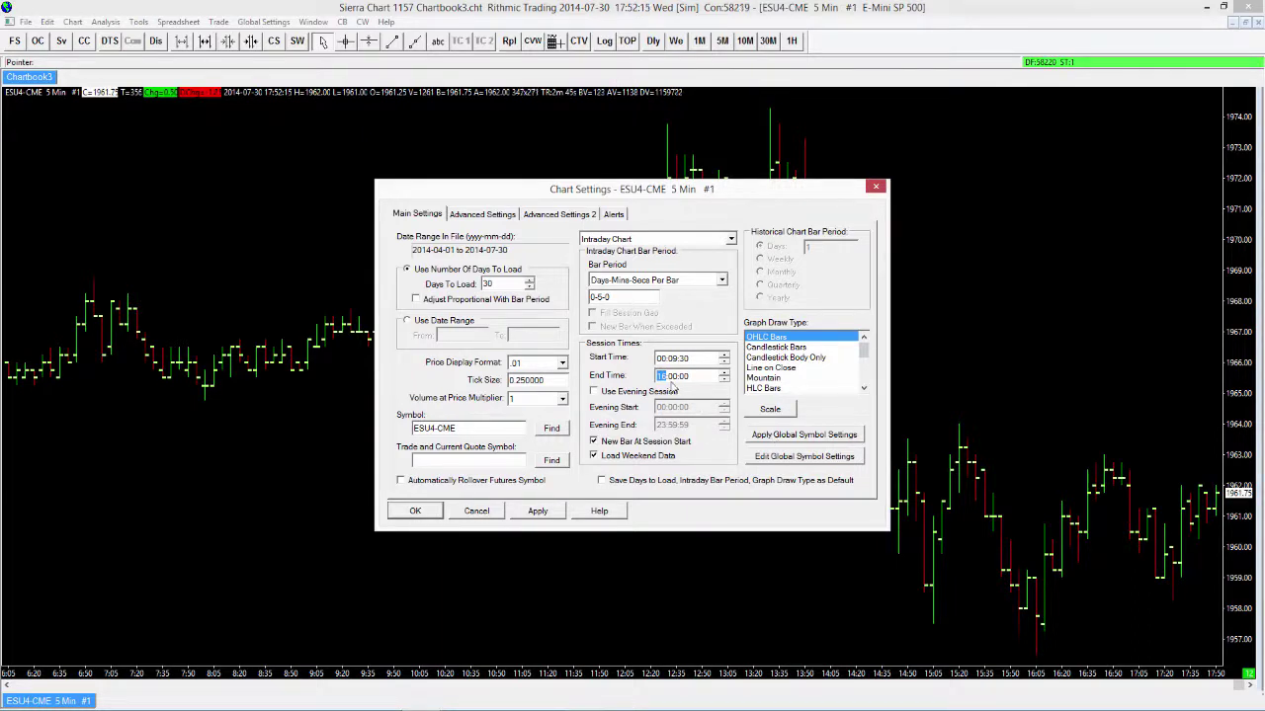
left_click(673, 380)
type("15")
left_click(676, 358)
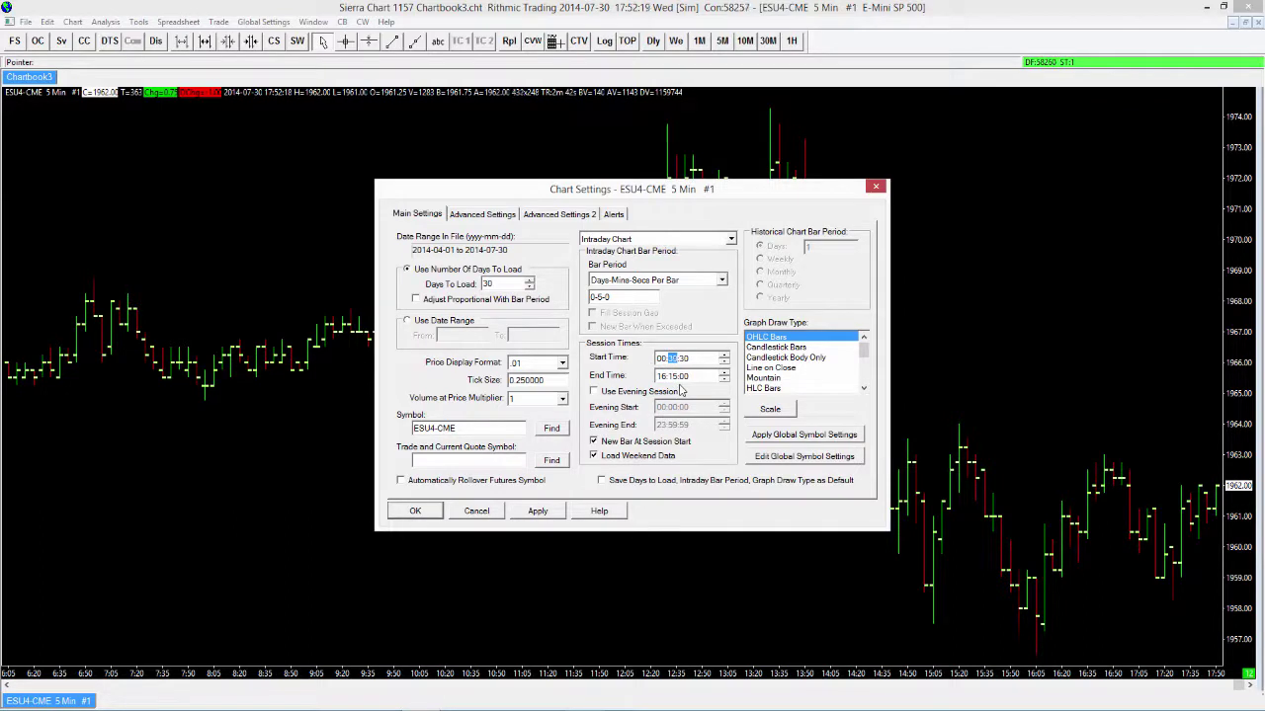
left_click(686, 361)
left_click(660, 360)
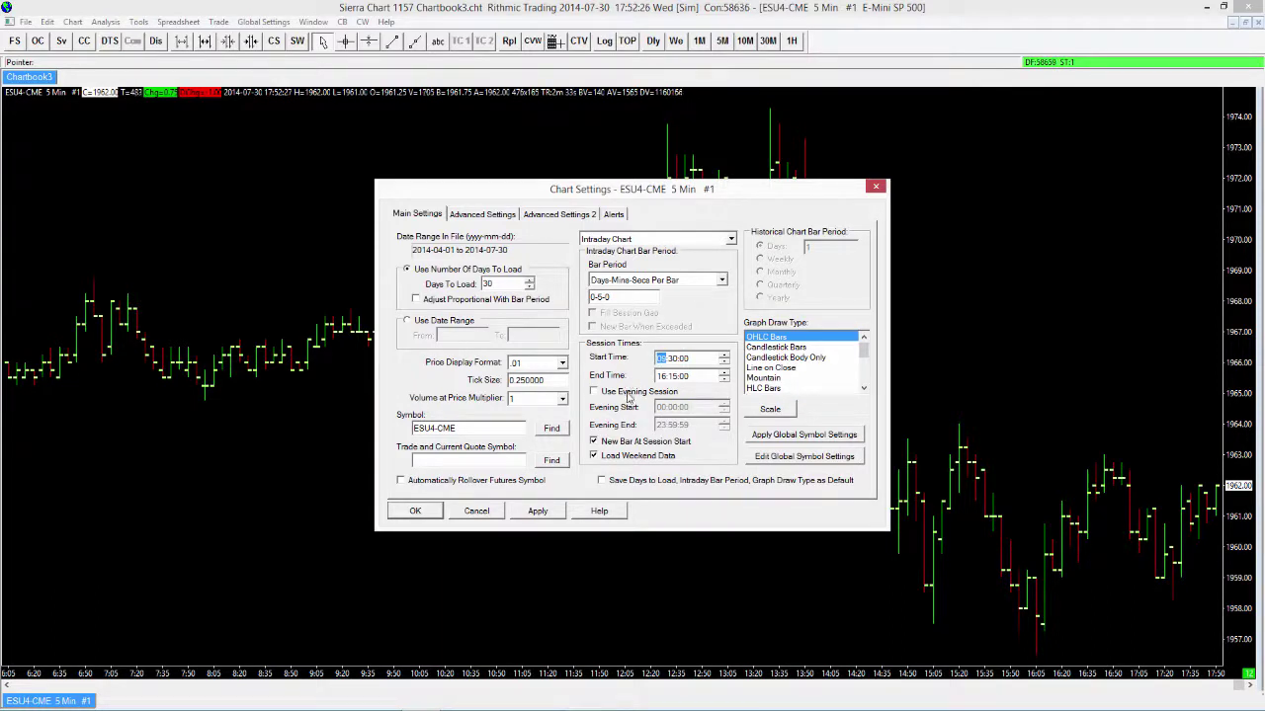
left_click(546, 509)
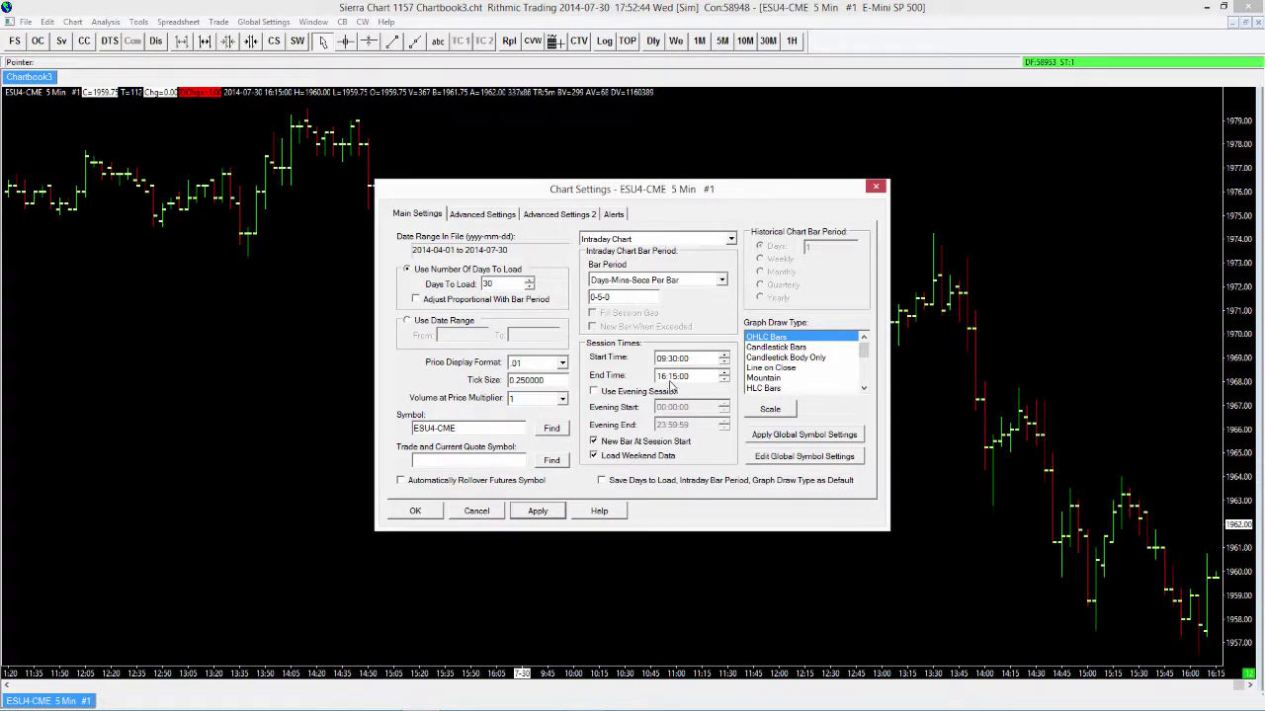
Try the evening session, then switch Use Evening Session off and apply the 09:30–16:15 day session.
left_click(664, 391)
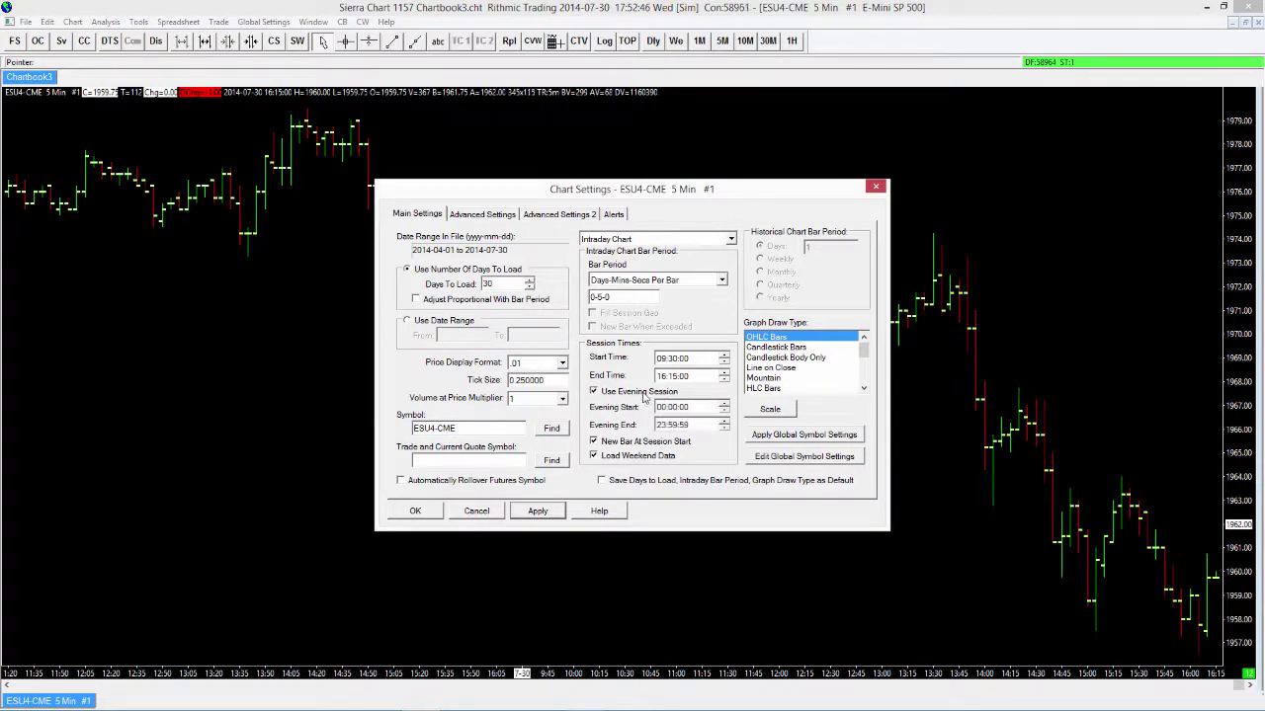
left_click(662, 408)
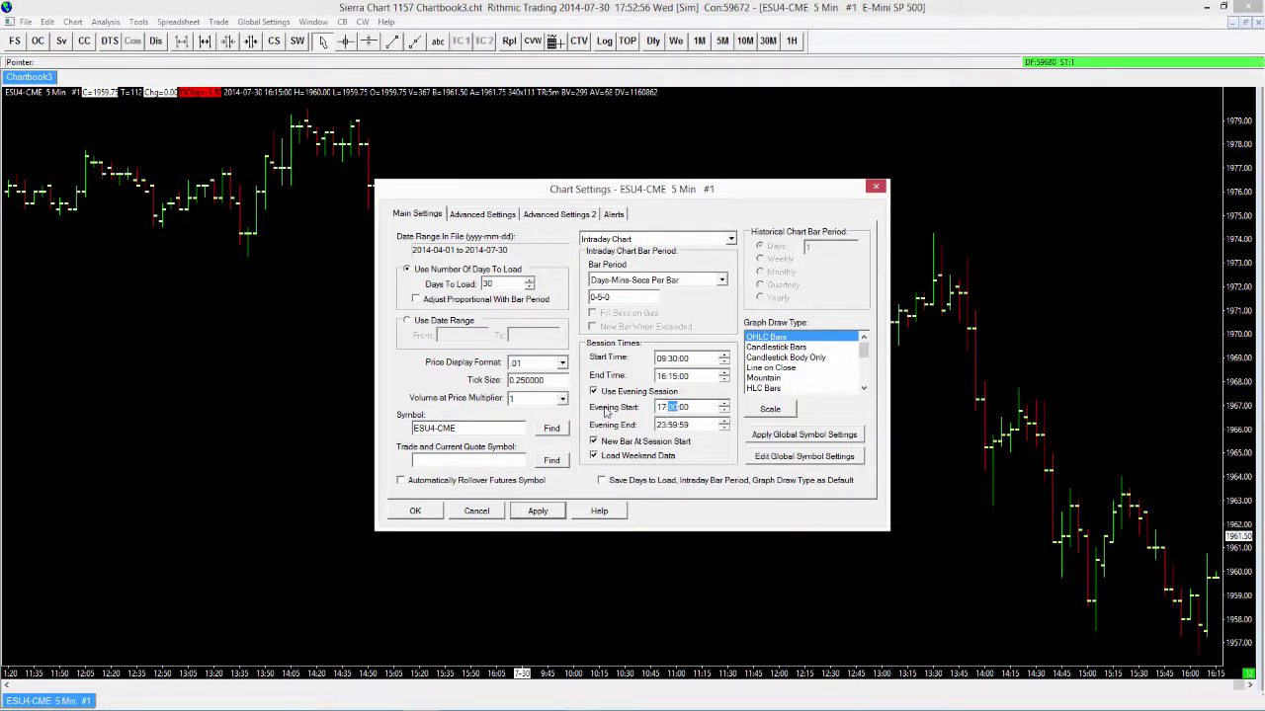
left_click(674, 409)
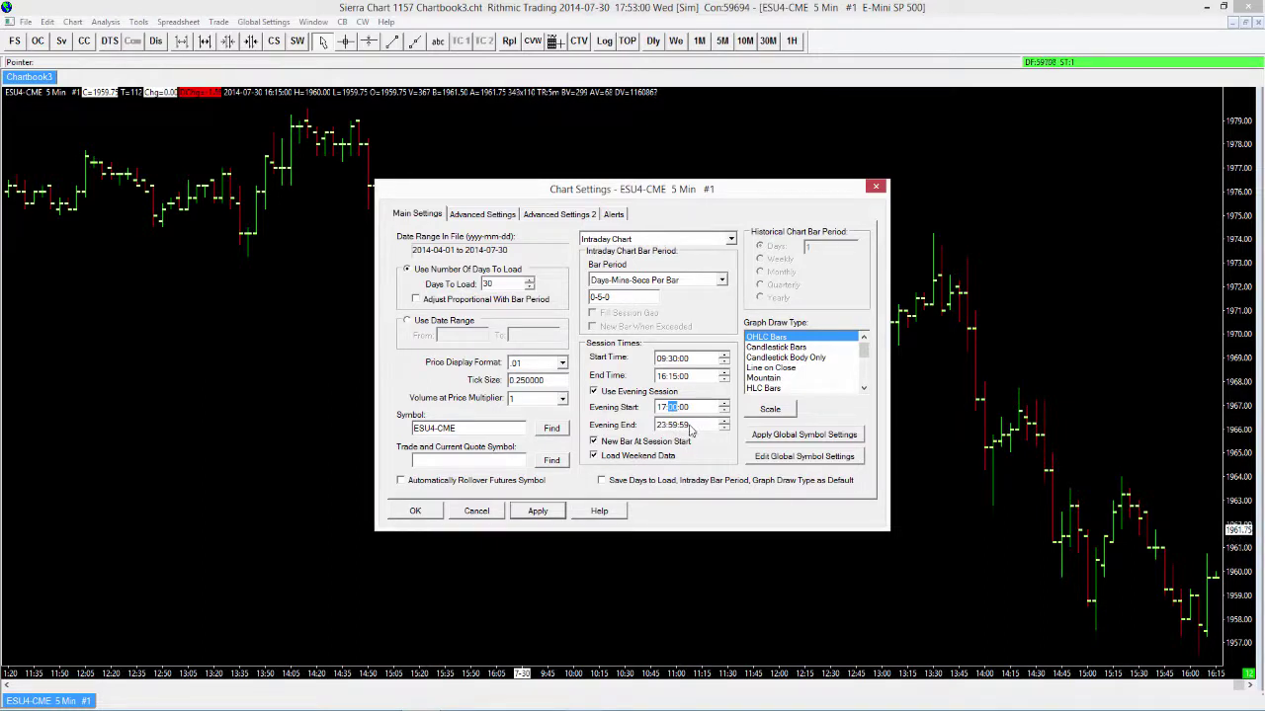
left_click(556, 512)
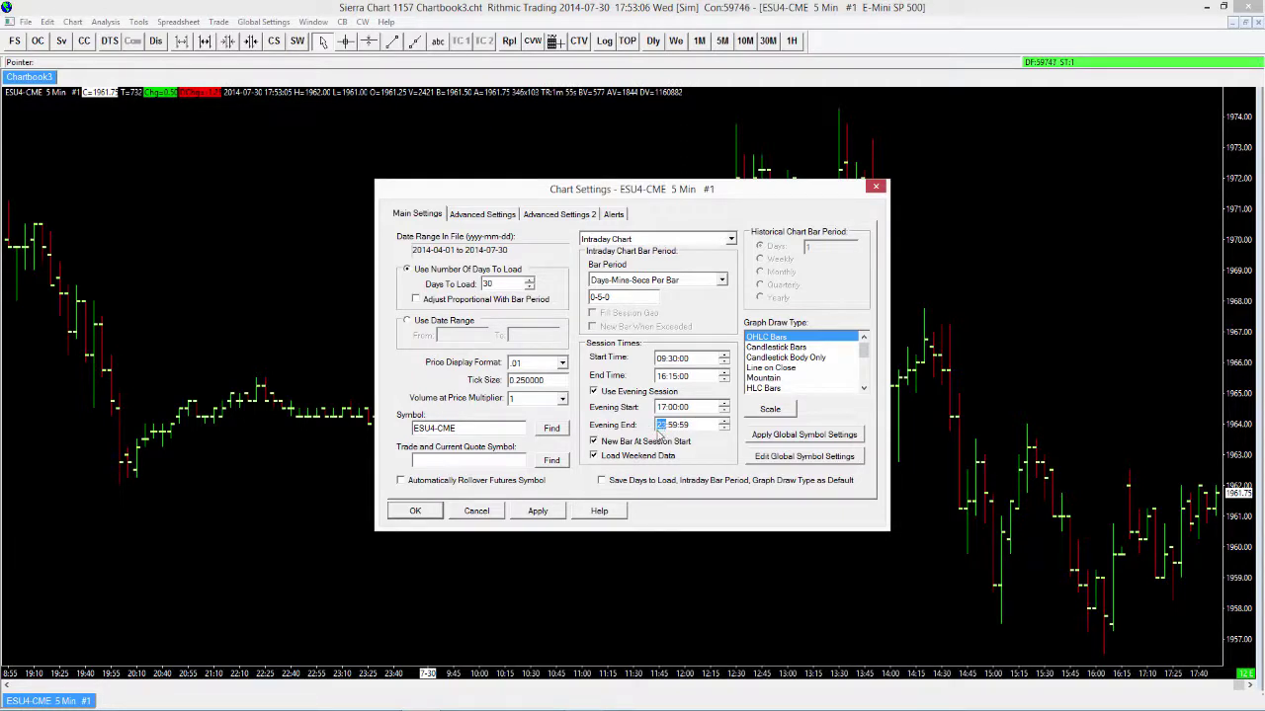
left_click(594, 392)
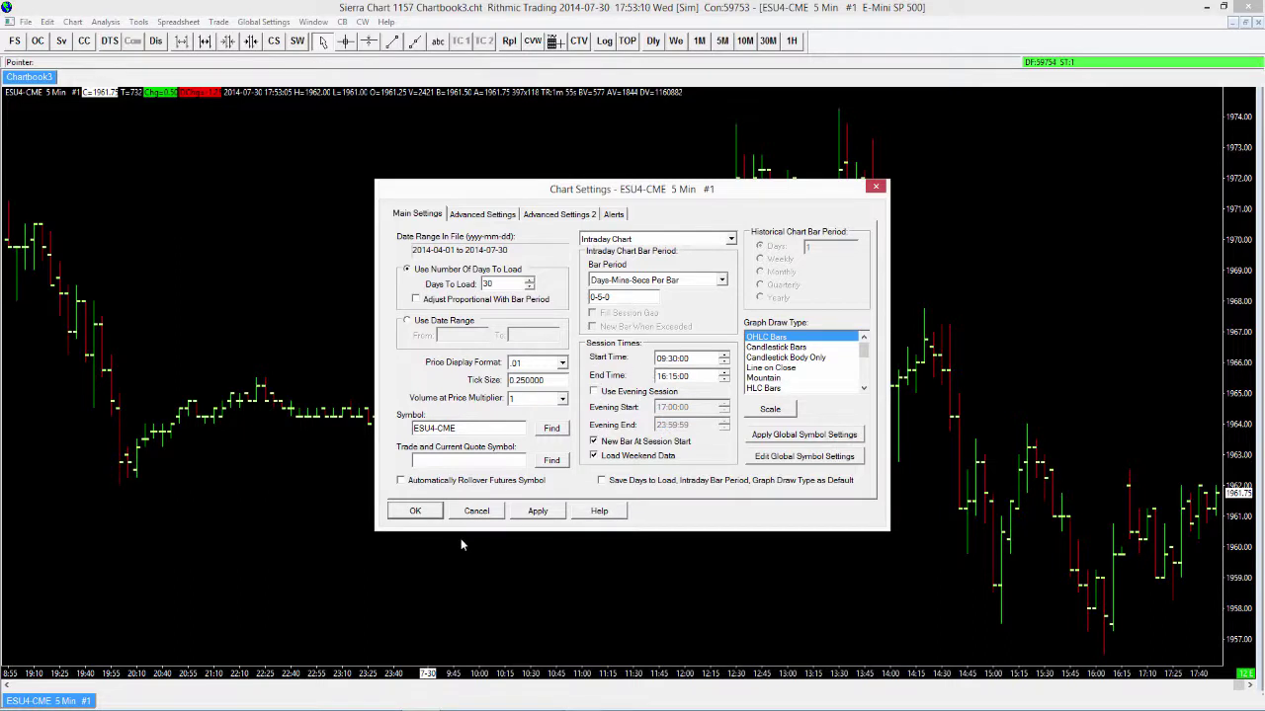
left_click(551, 516)
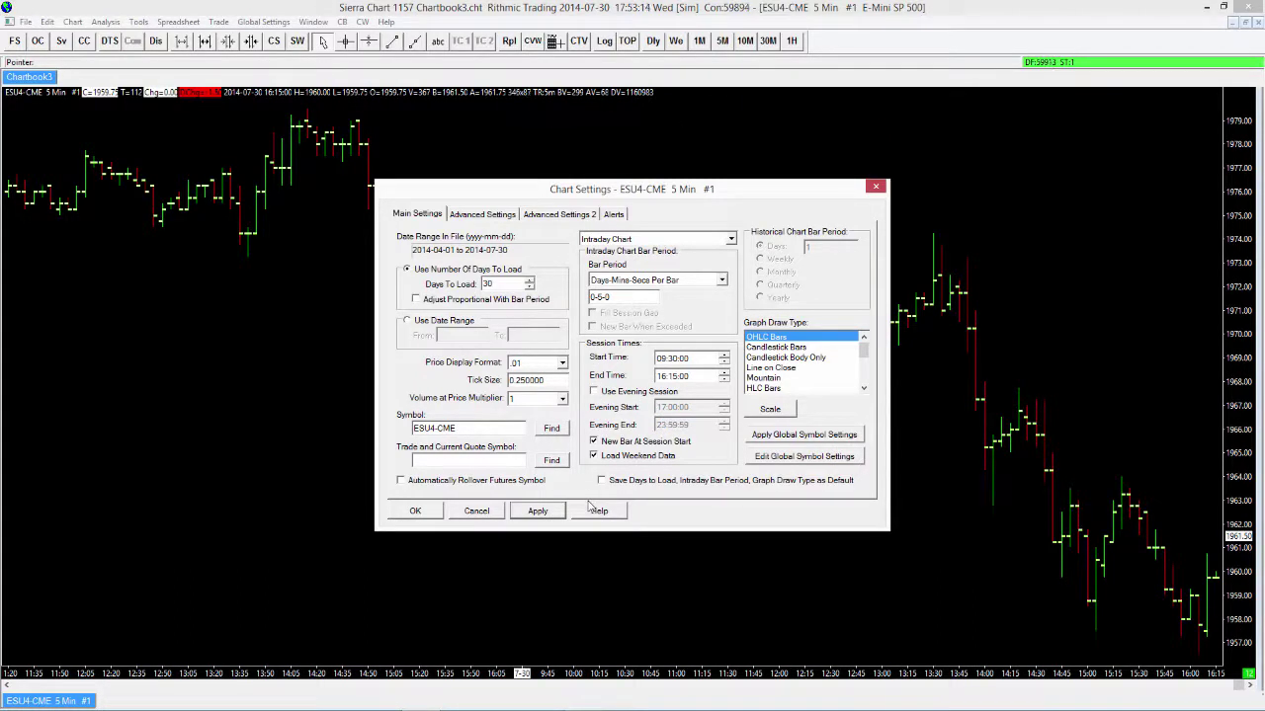
Set Graph Draw Type to Candlestick Bars and apply.
left_click(816, 349)
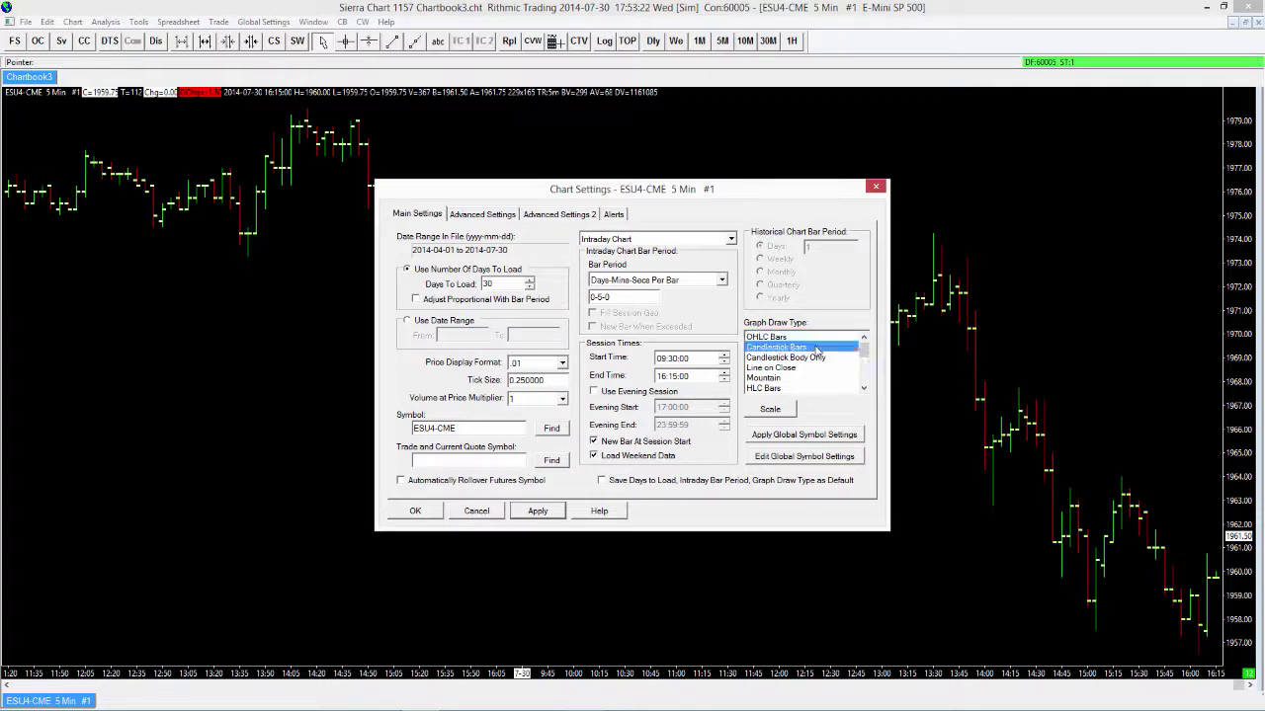
left_click(560, 511)
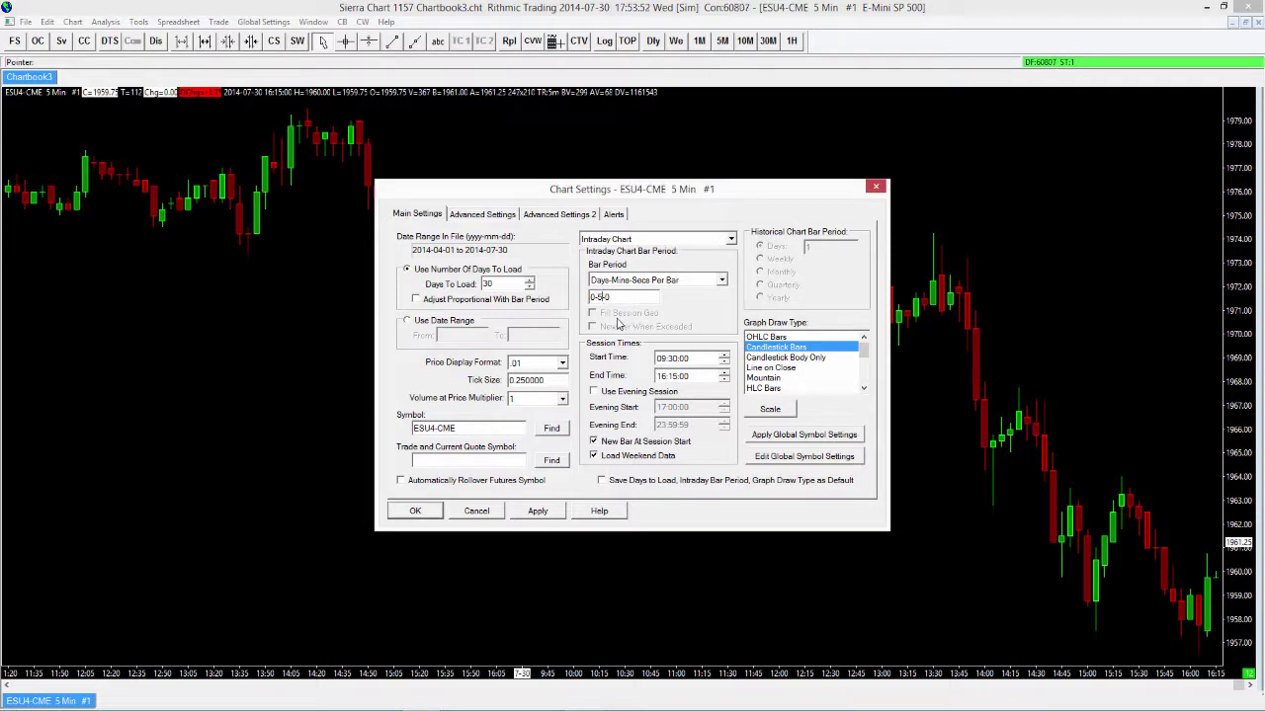
Keep Days-Mins-Secs Per Bar, leave automatic futures rollover off, and confirm Chart Settings with OK.
left_click(722, 281)
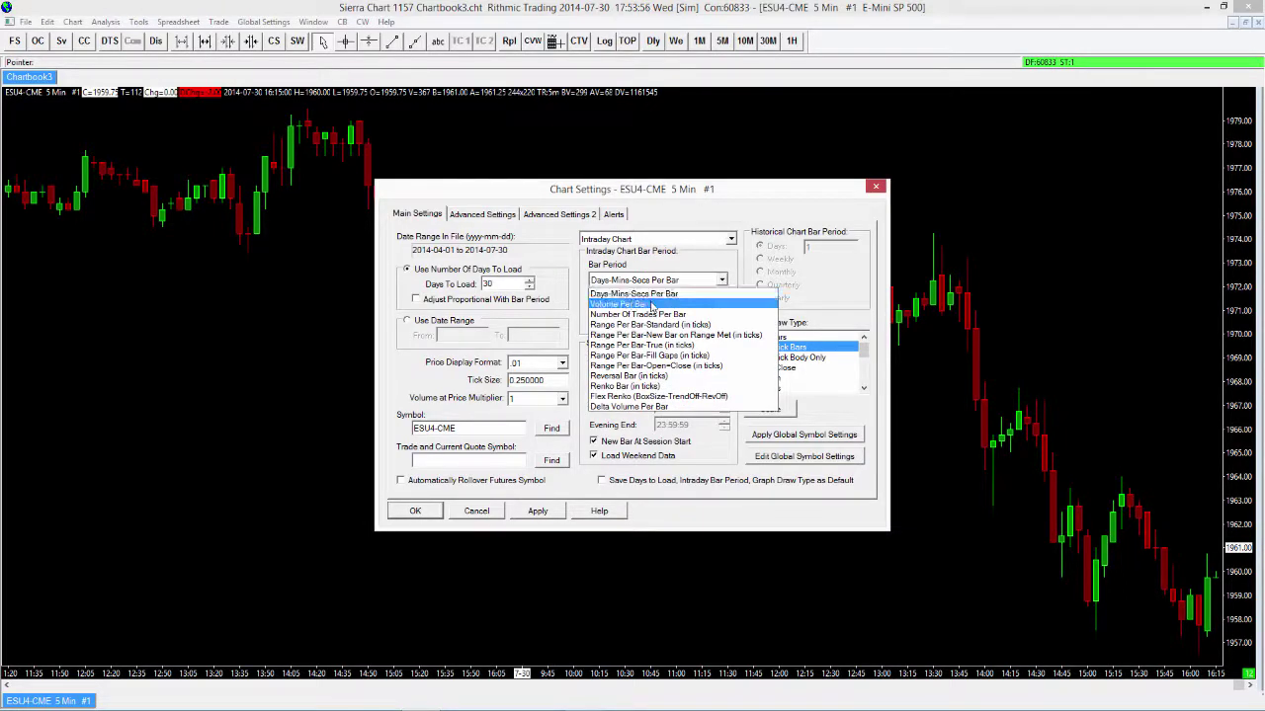
left_click(699, 284)
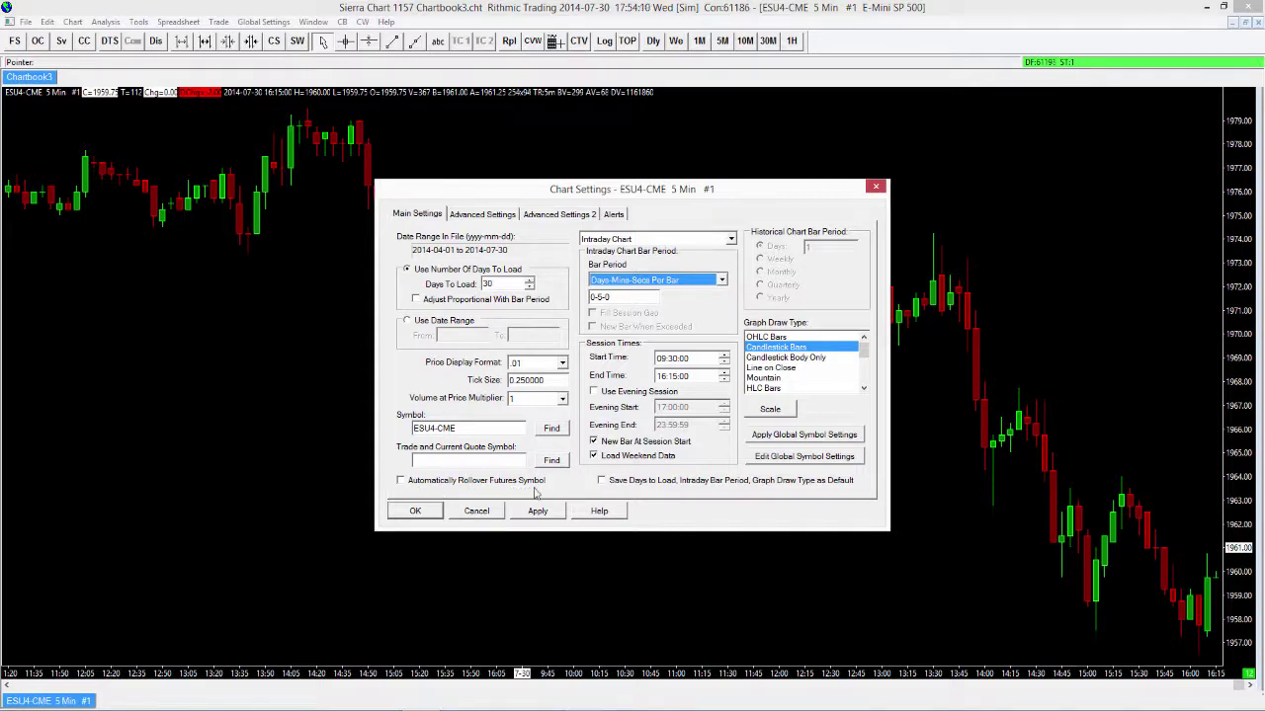
left_click(400, 481)
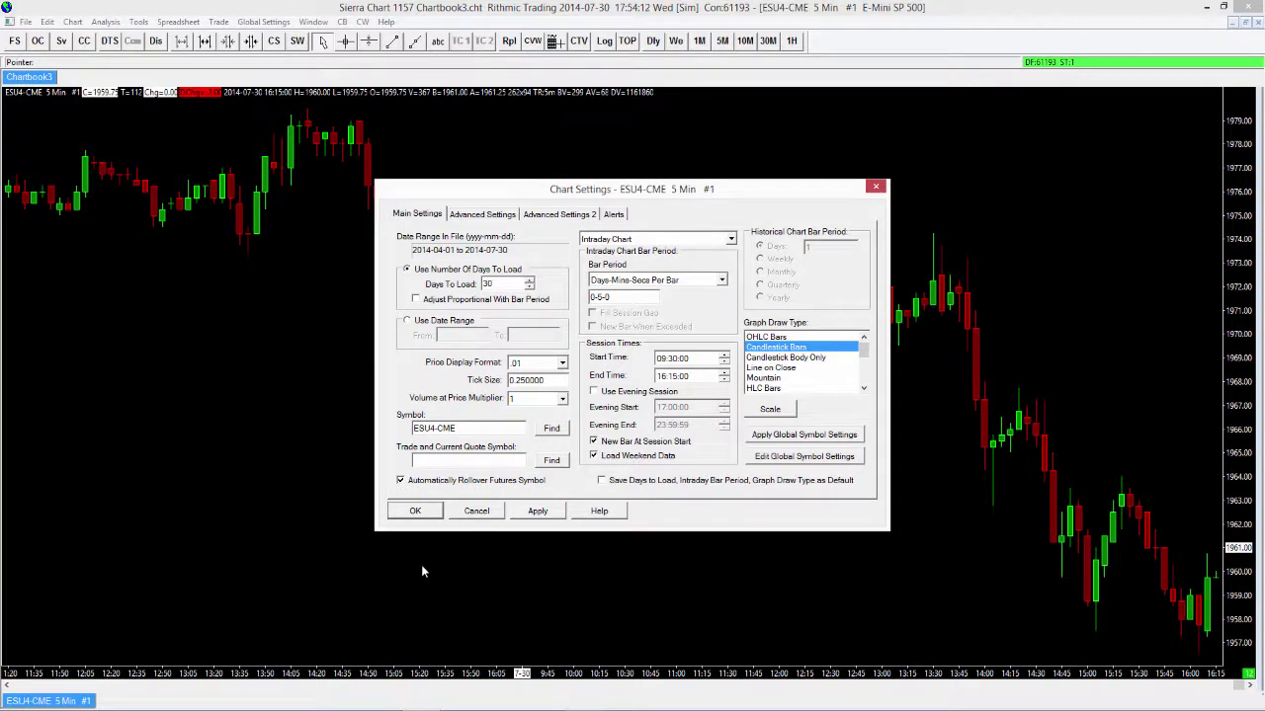
left_click(537, 511)
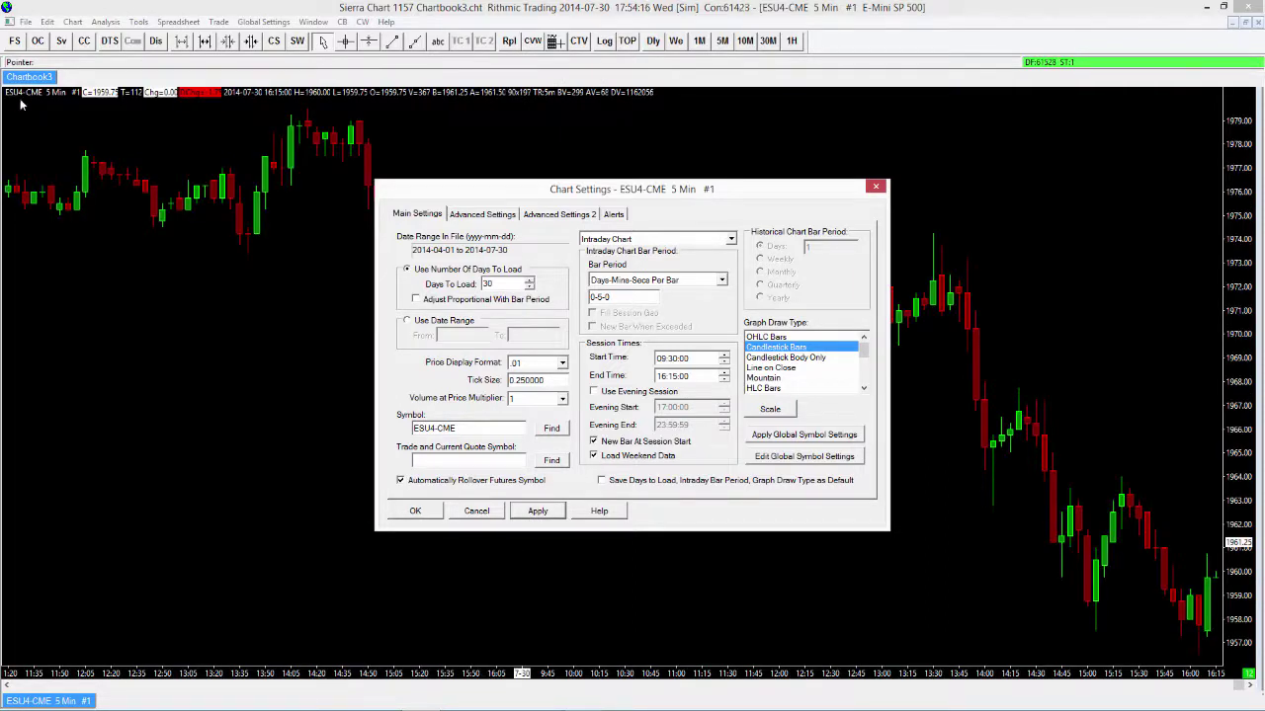
left_click(402, 481)
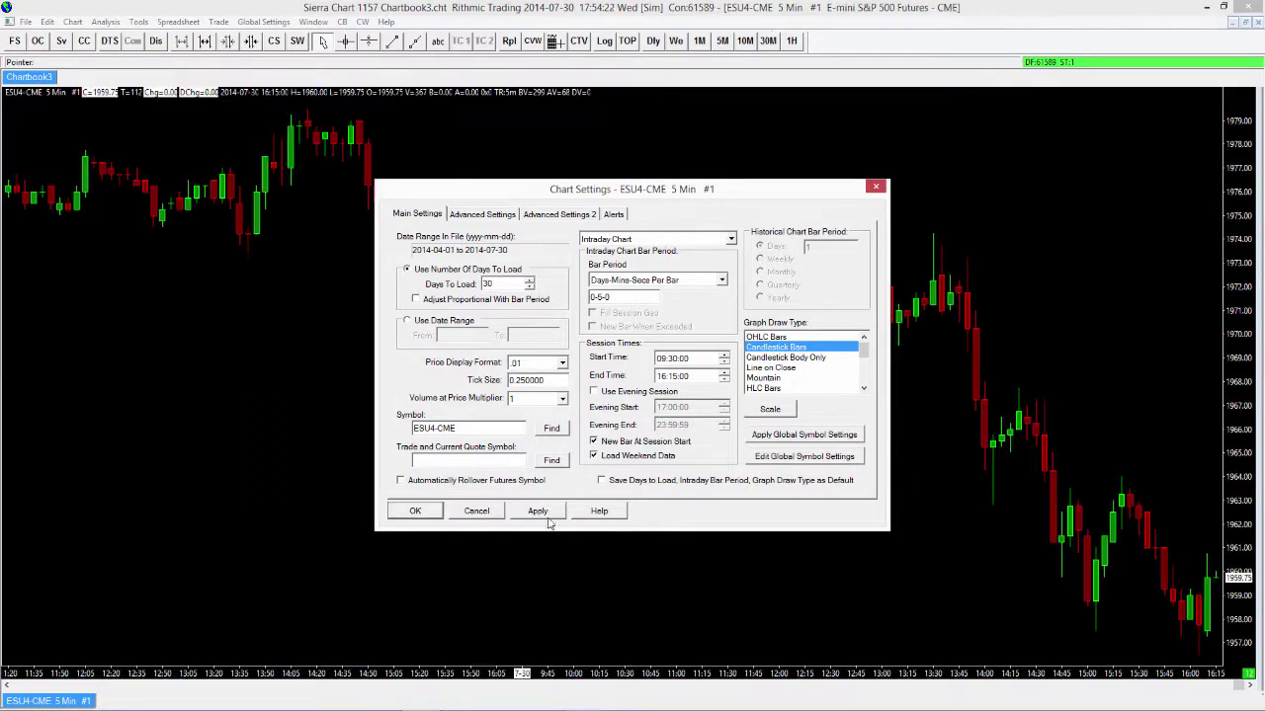
left_click(415, 511)
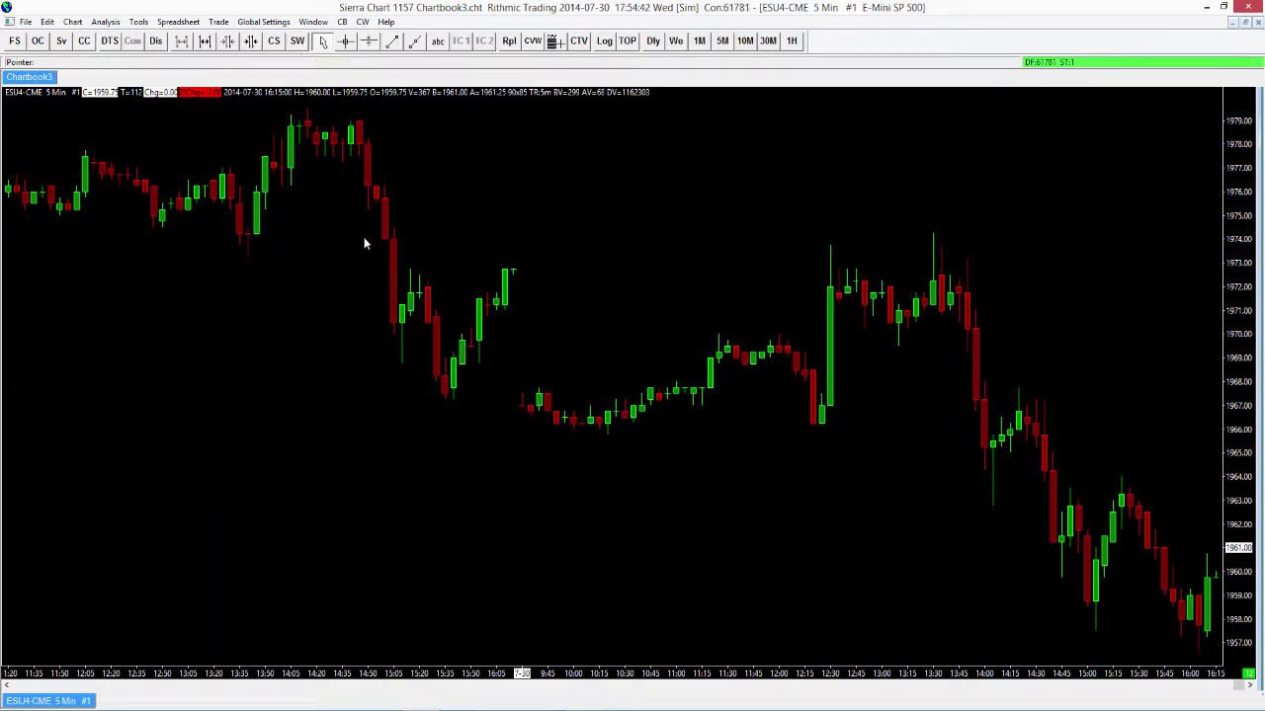
Bring up the ESU4-CME chart's right-click shortcut menu.
right_click(403, 164)
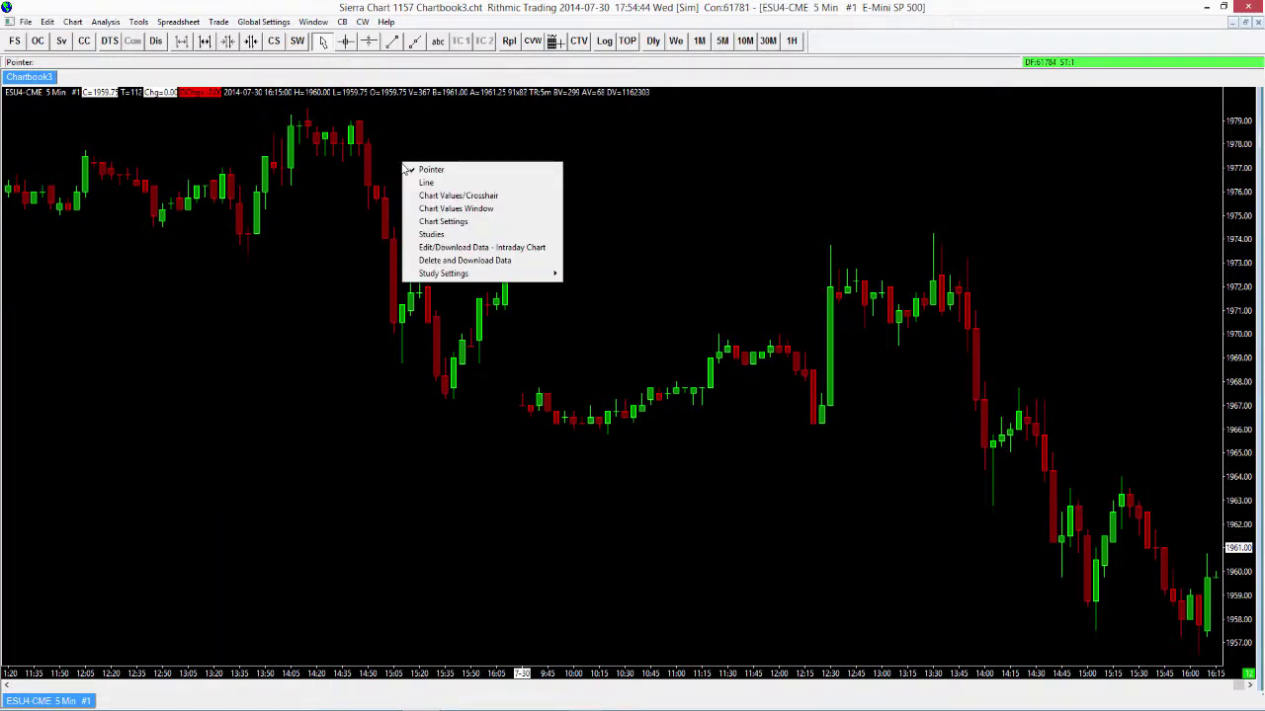
Add the Keltner Channel study to the ESU4 5-minute chart and apply it.
left_click(484, 237)
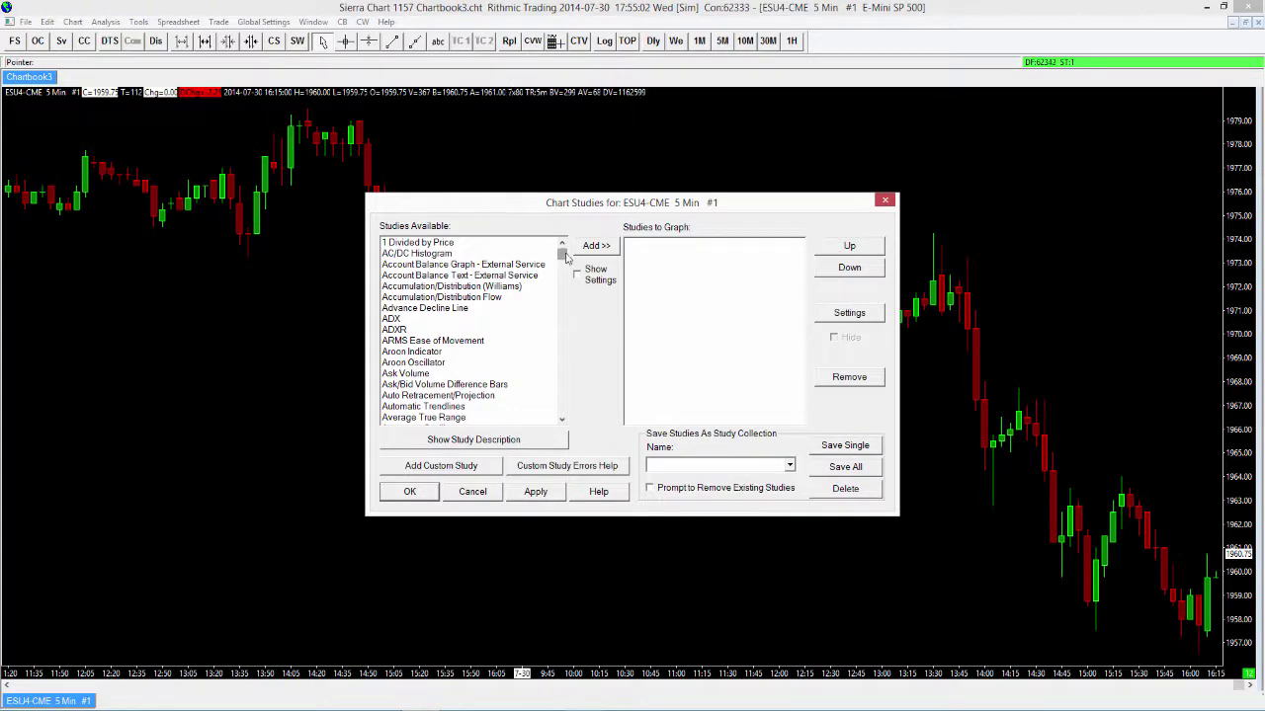
left_click_drag(564, 255, 563, 305)
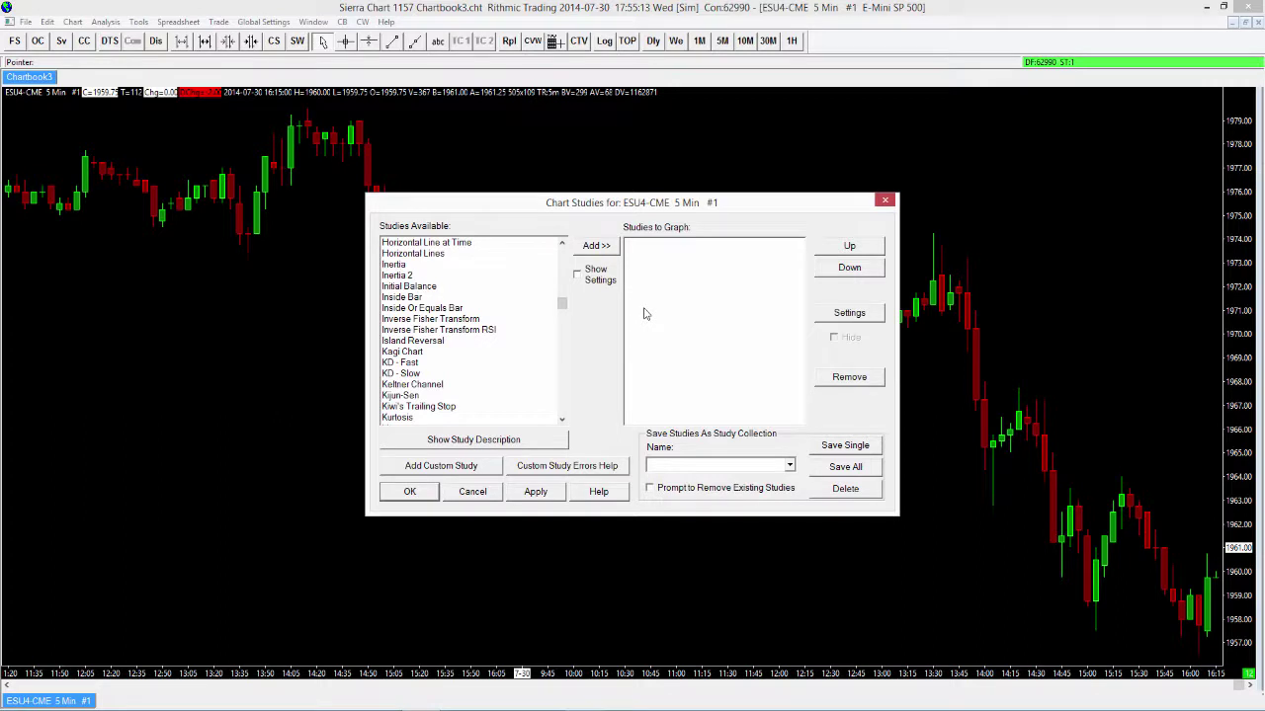
left_click(425, 385)
left_click(600, 246)
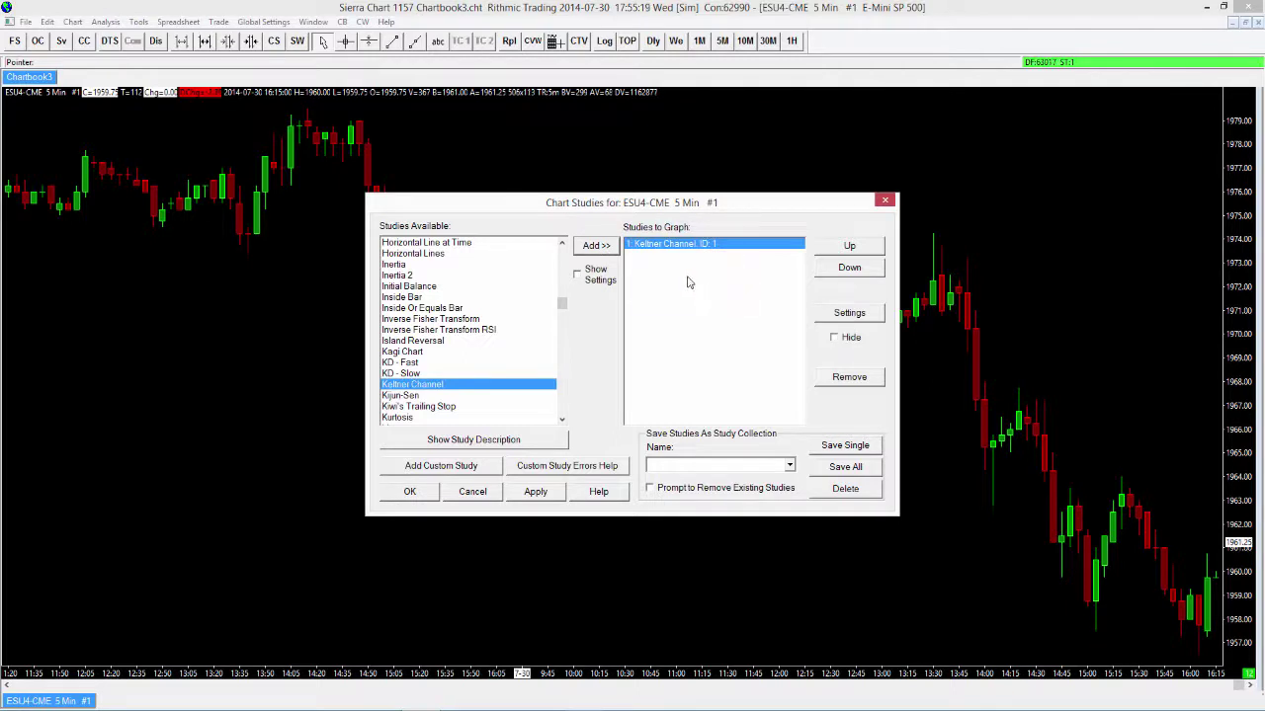
left_click(529, 494)
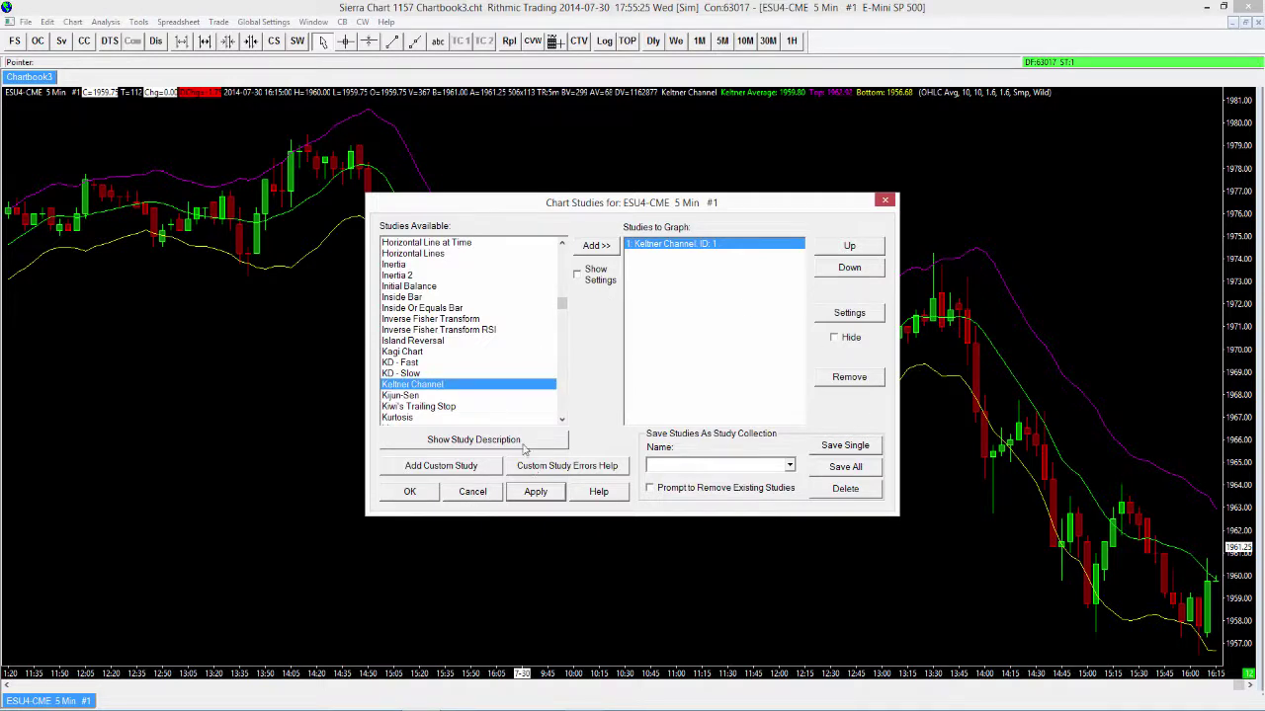
Add the ADX study as a panel below the price chart and close Chart Studies.
left_click_drag(561, 311, 563, 267)
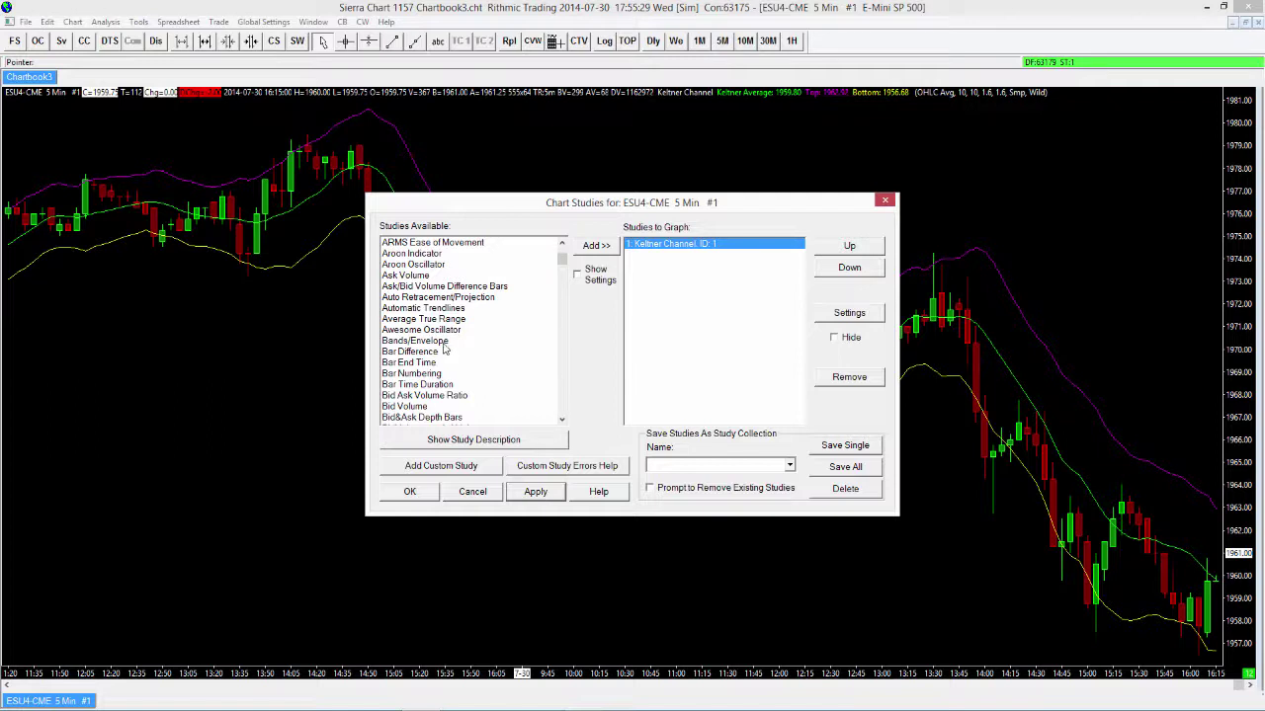
left_click_drag(561, 261, 562, 266)
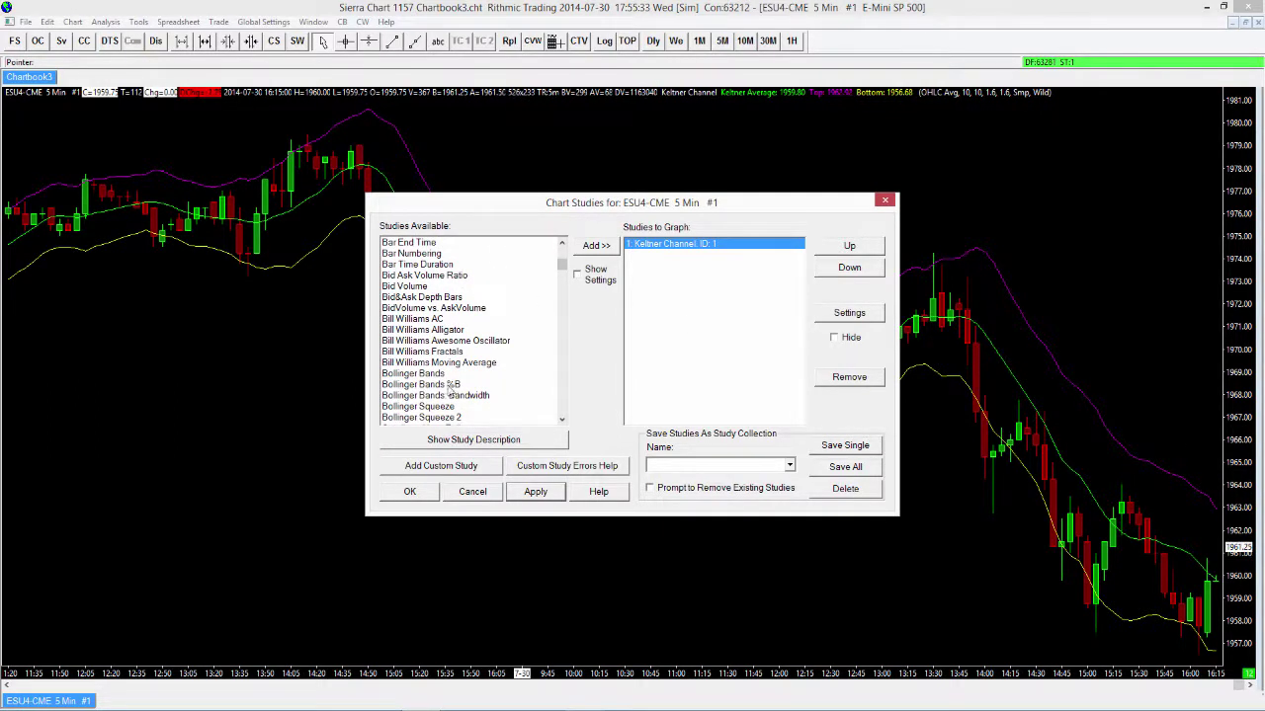
left_click_drag(562, 267, 561, 247)
left_click(452, 287)
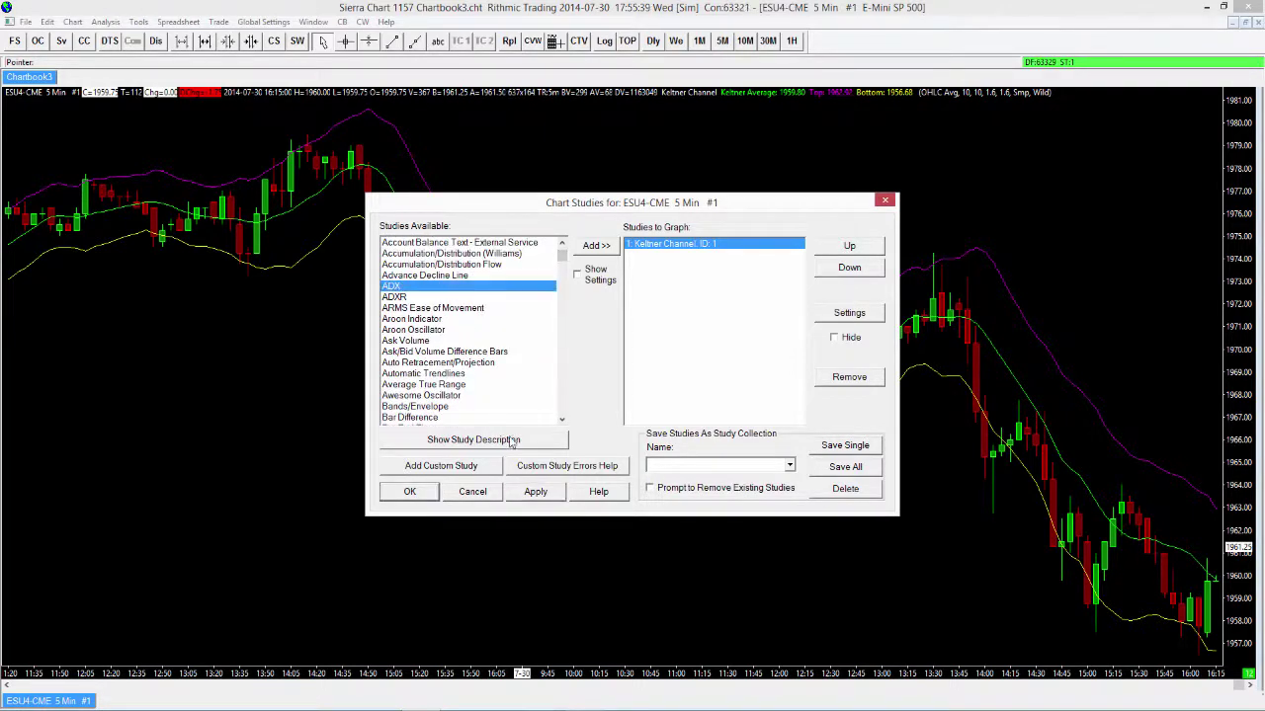
left_click(599, 245)
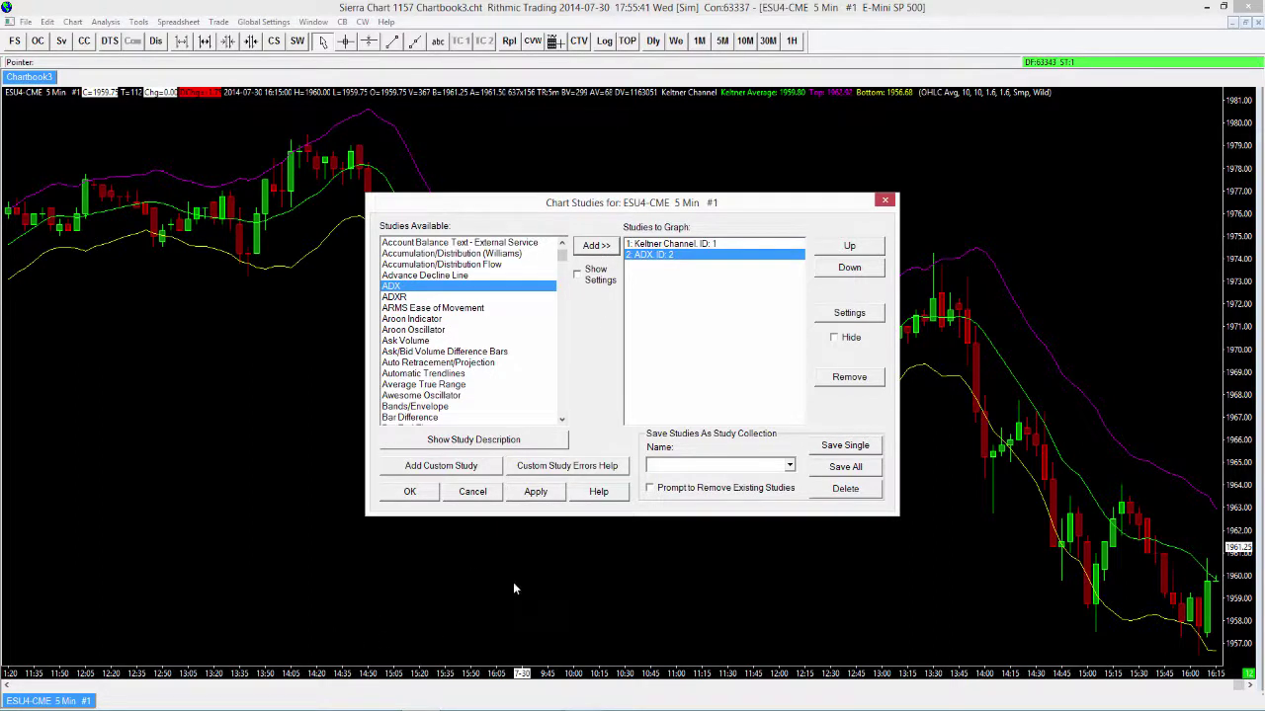
left_click(527, 490)
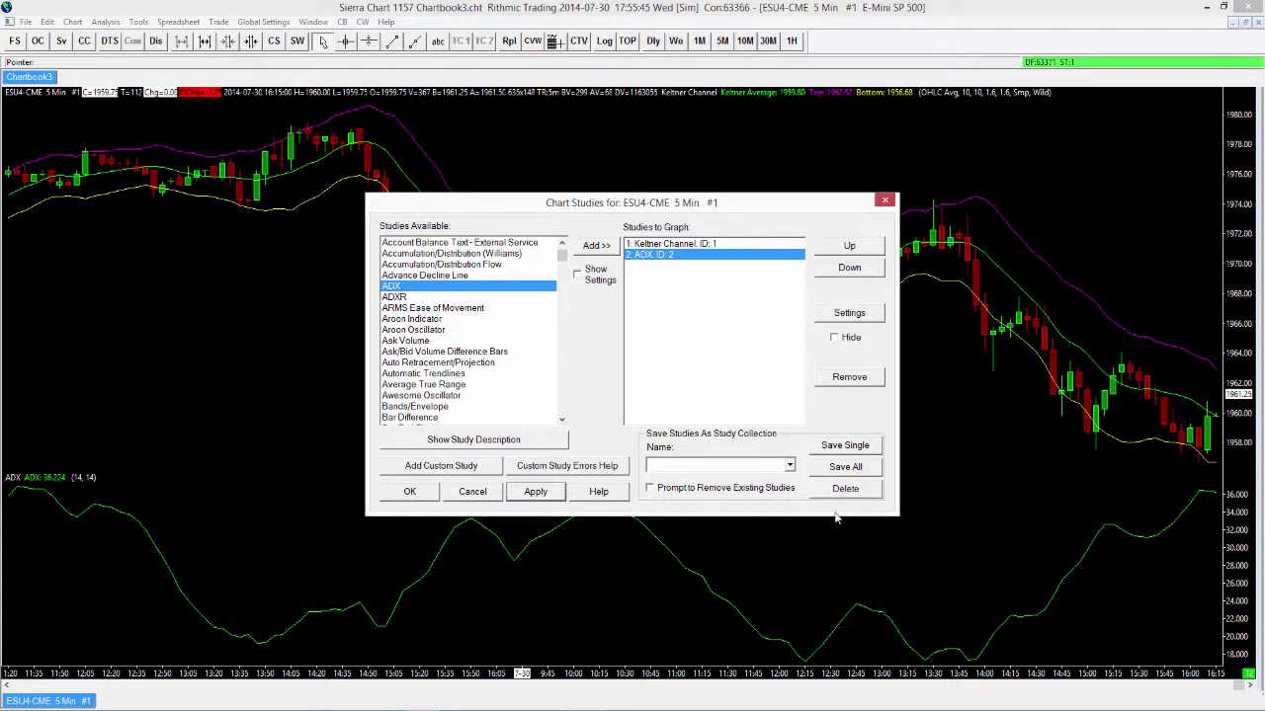
left_click(414, 494)
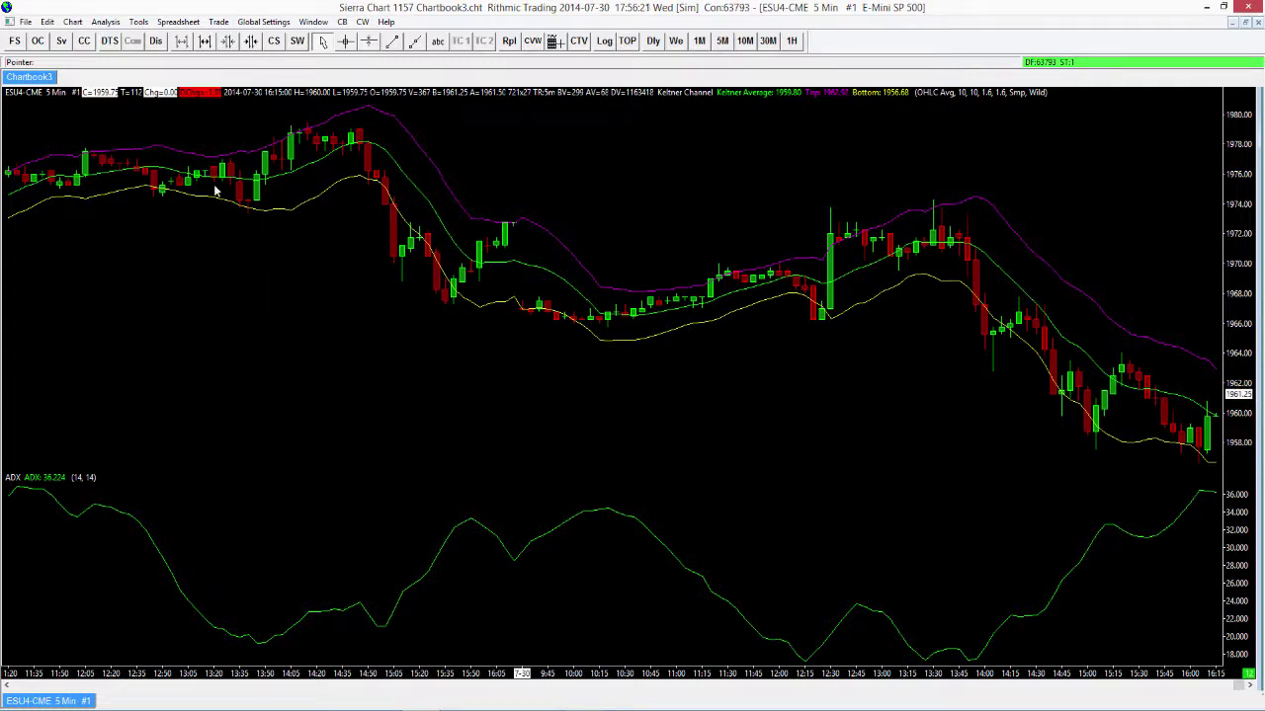
Display the Chart menu's commands, including chart duplication.
left_click(72, 23)
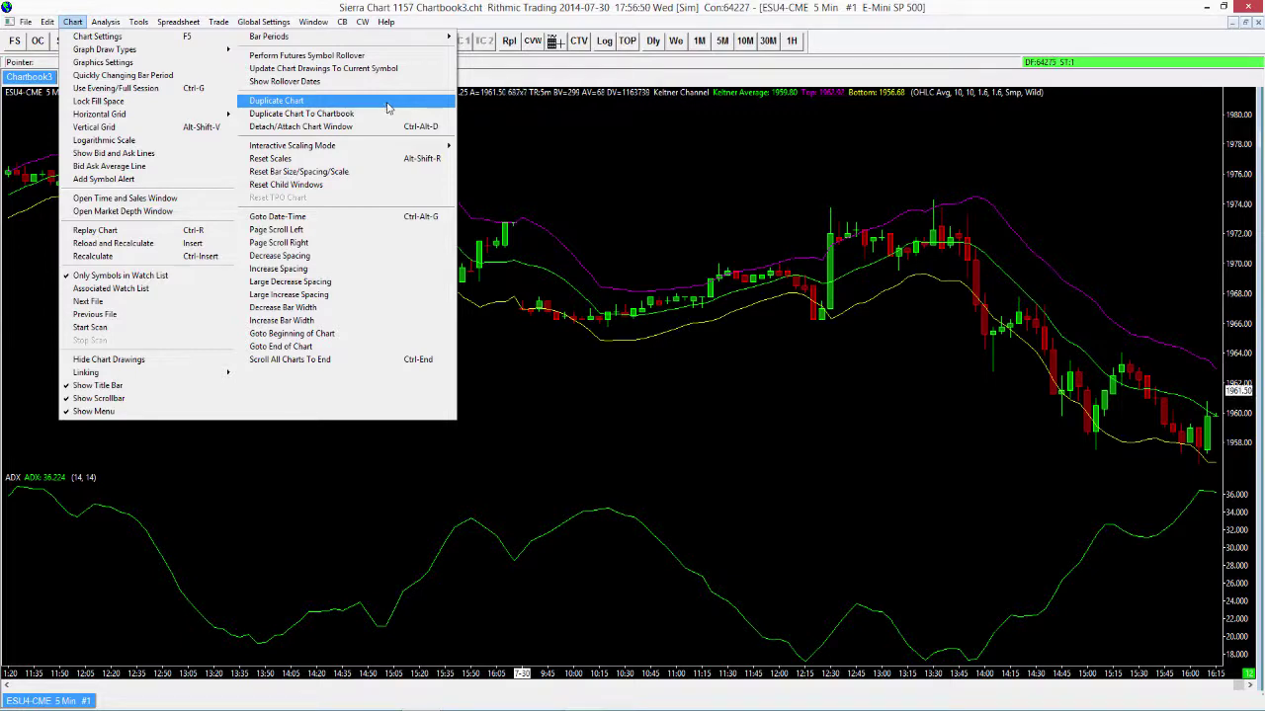
Duplicate the ESU4-CME chart as chart #2, tile it beside chart #1, and make #2 active.
left_click(386, 102)
left_click_drag(111, 201, 218, 188)
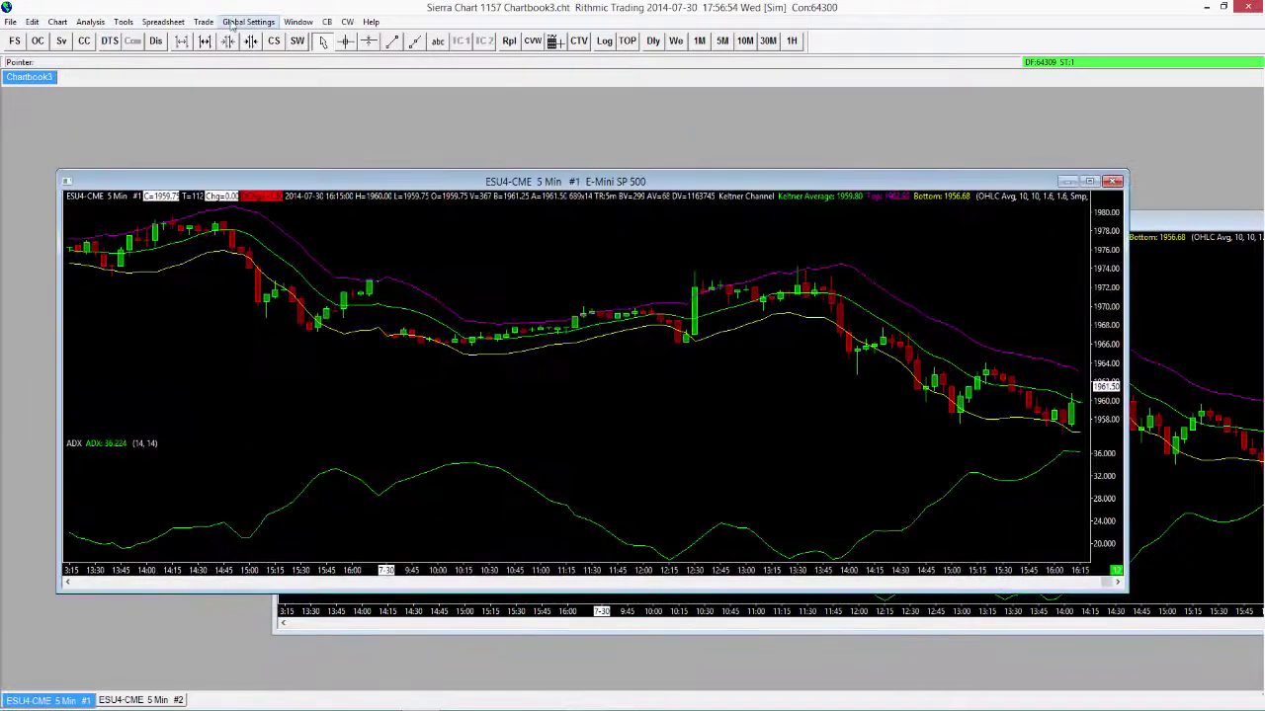
left_click(298, 22)
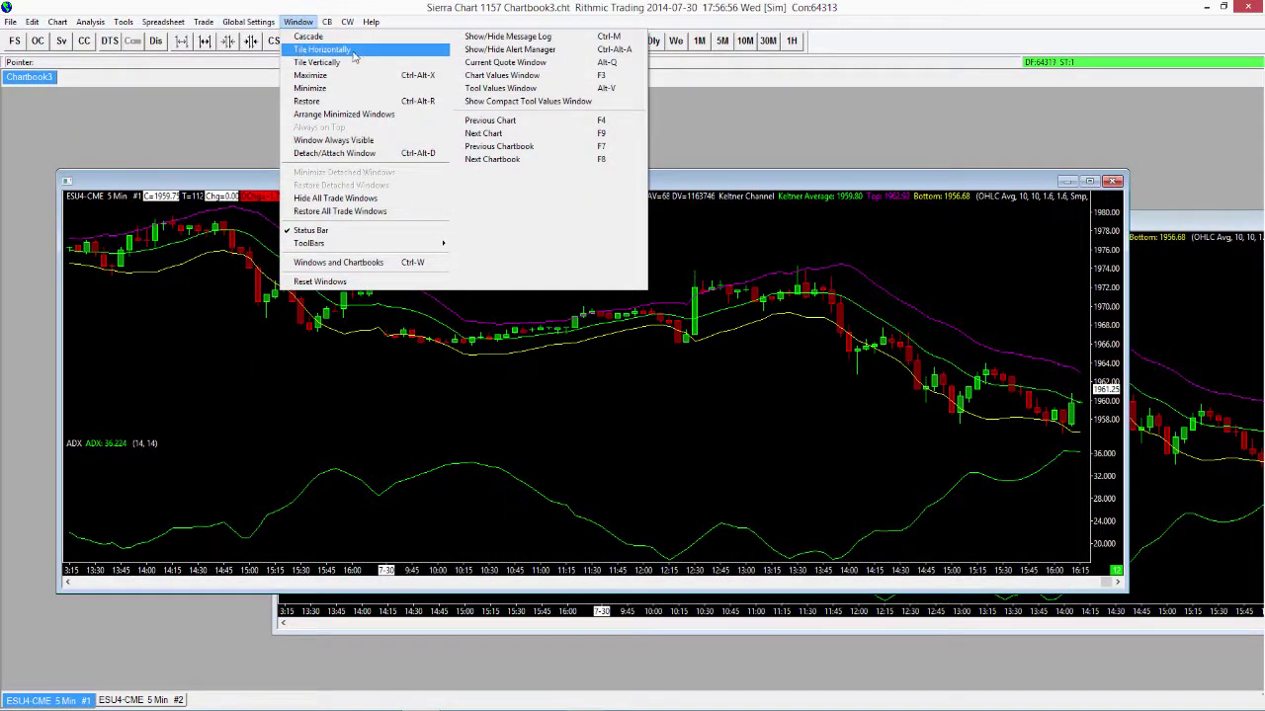
left_click(329, 49)
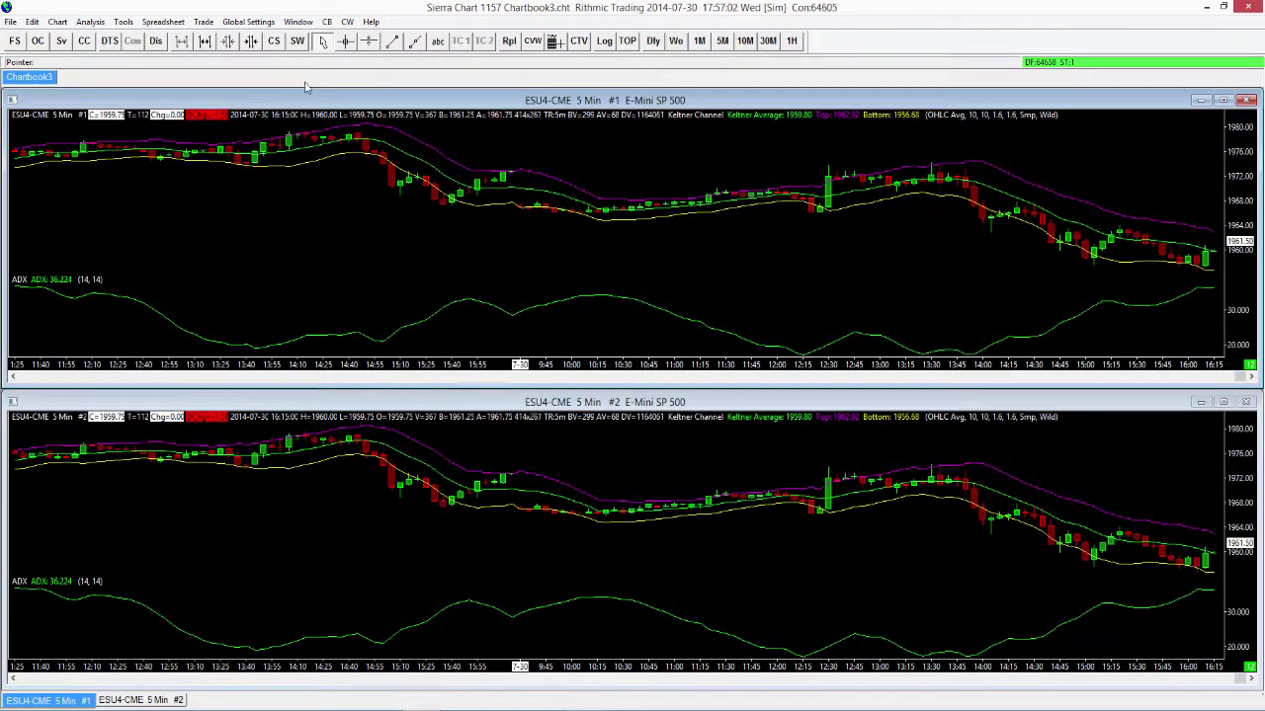
left_click(309, 26)
left_click(327, 64)
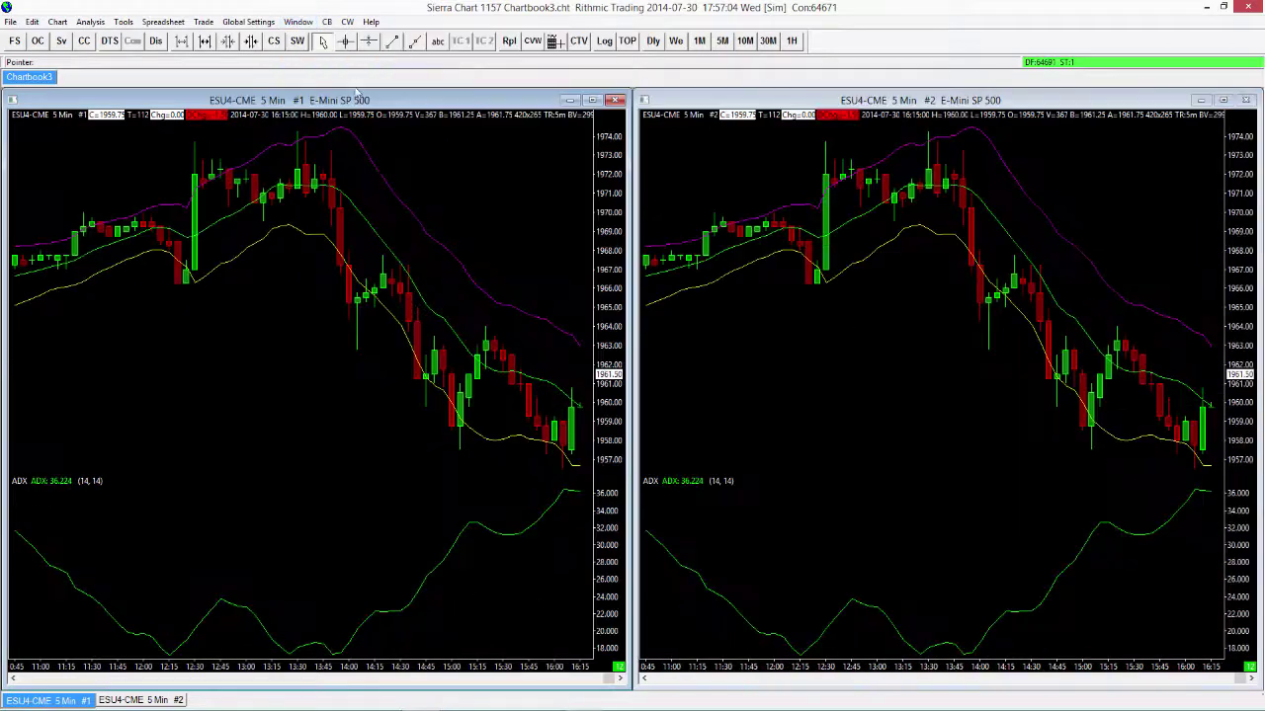
left_click(824, 369)
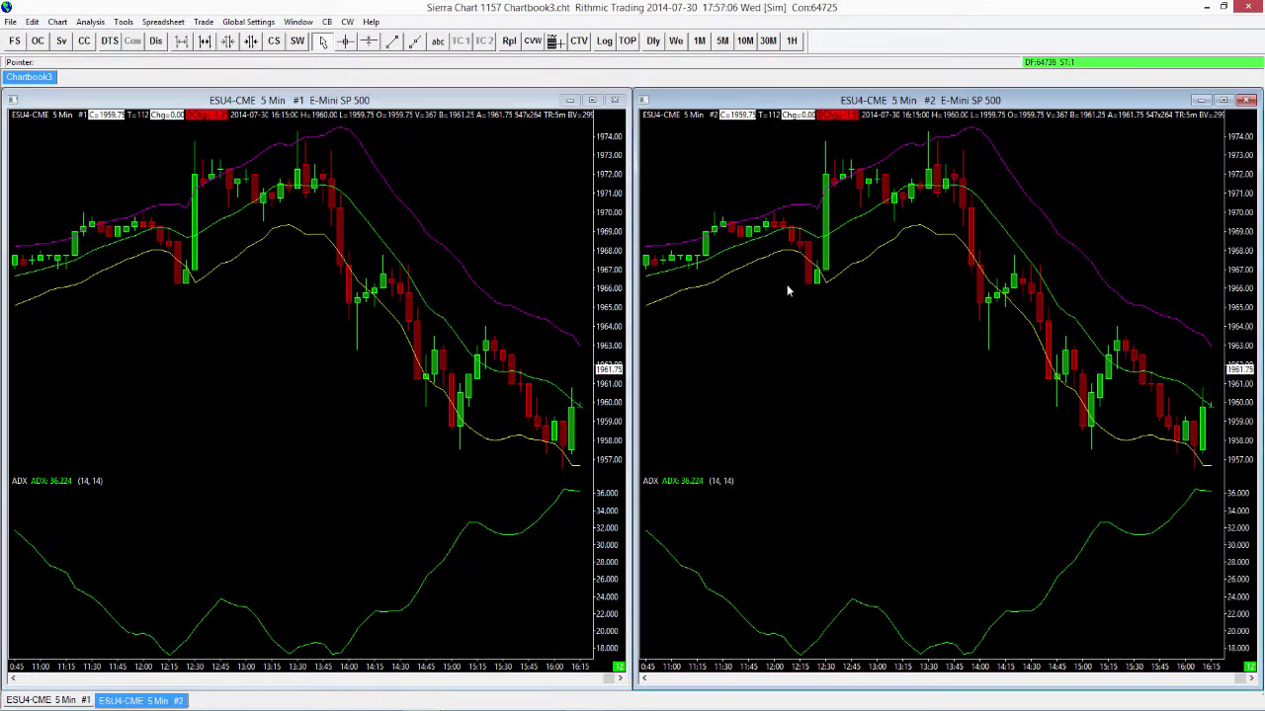
Open Chart Settings for chart #2 and select its current ESU4-CME symbol.
right_click(676, 128)
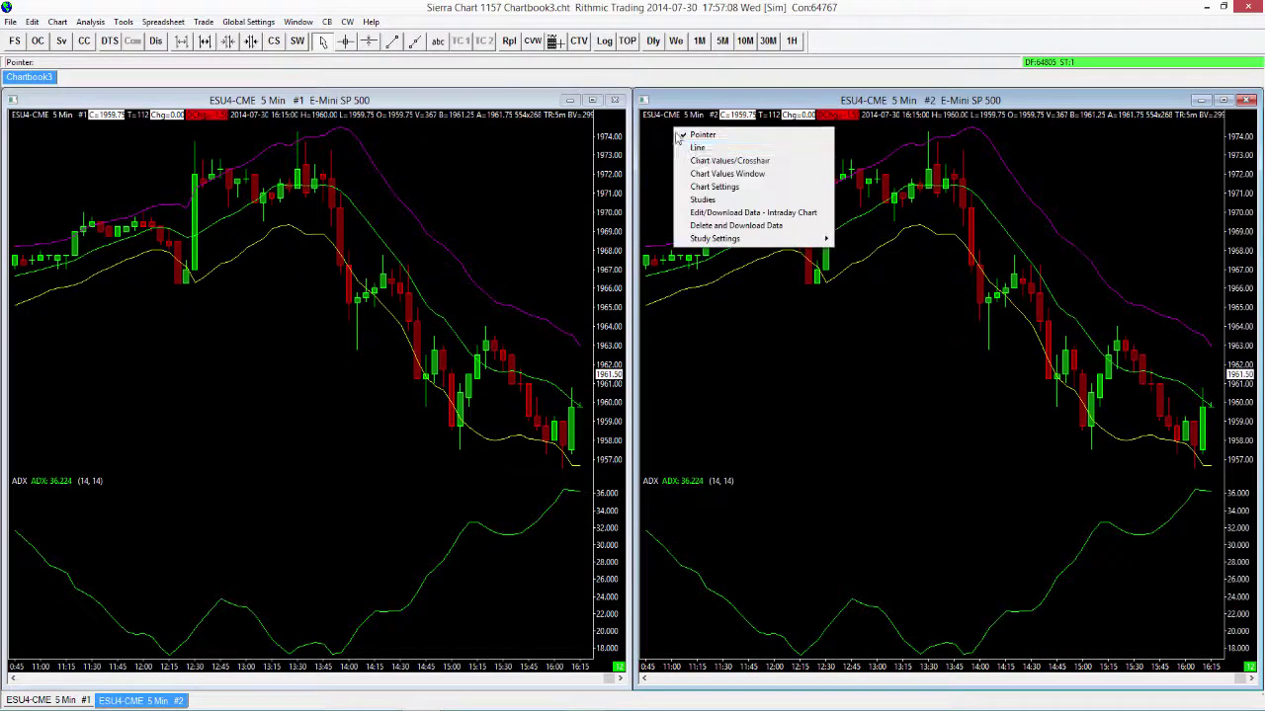
left_click(714, 186)
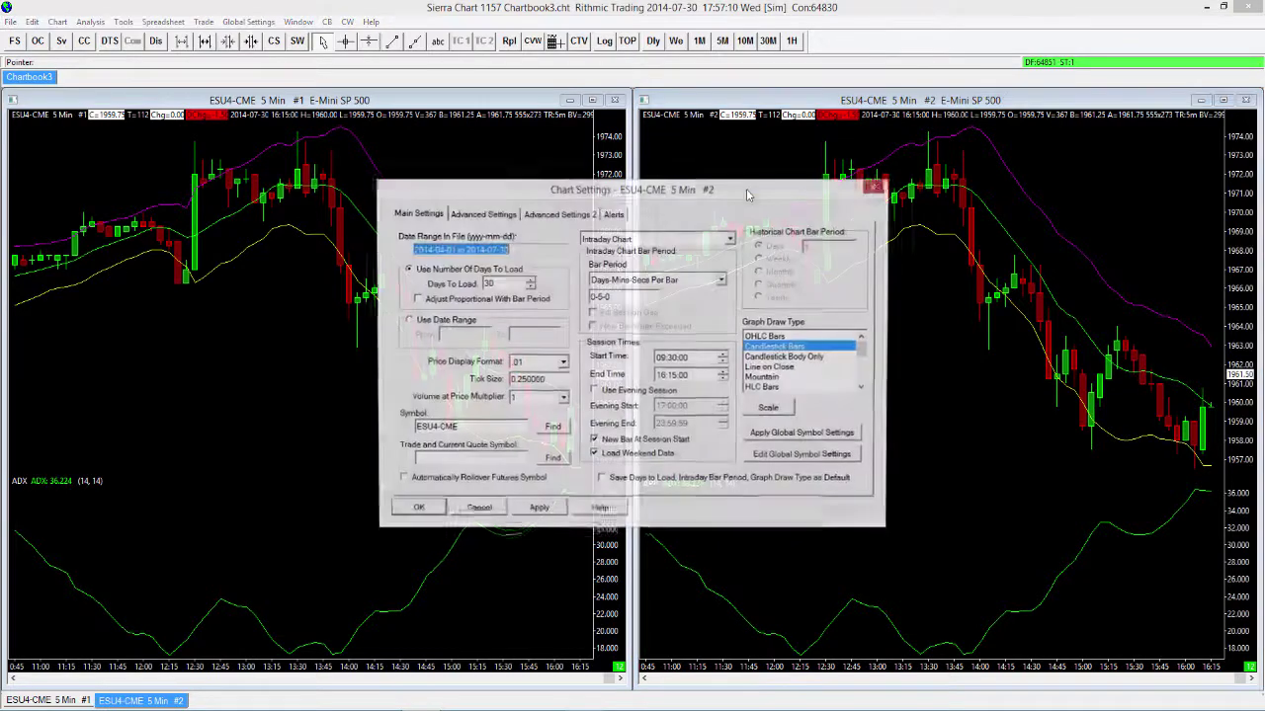
left_click(551, 428)
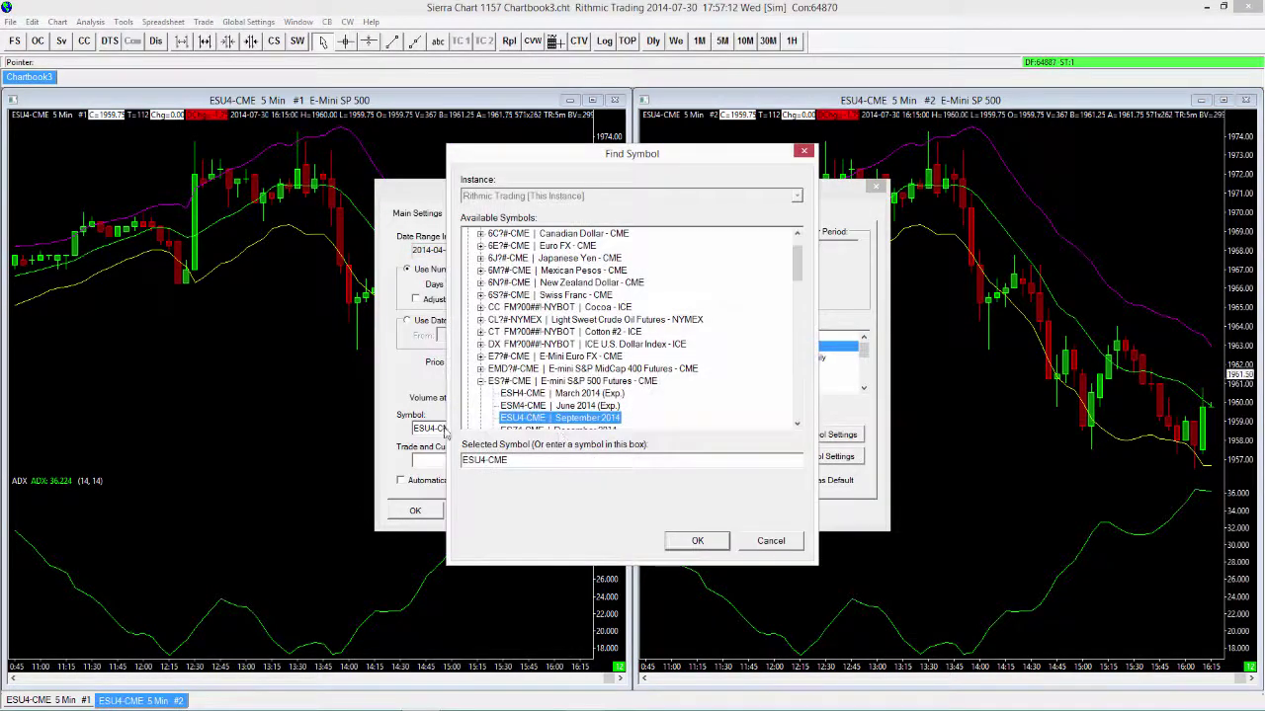
left_click(768, 538)
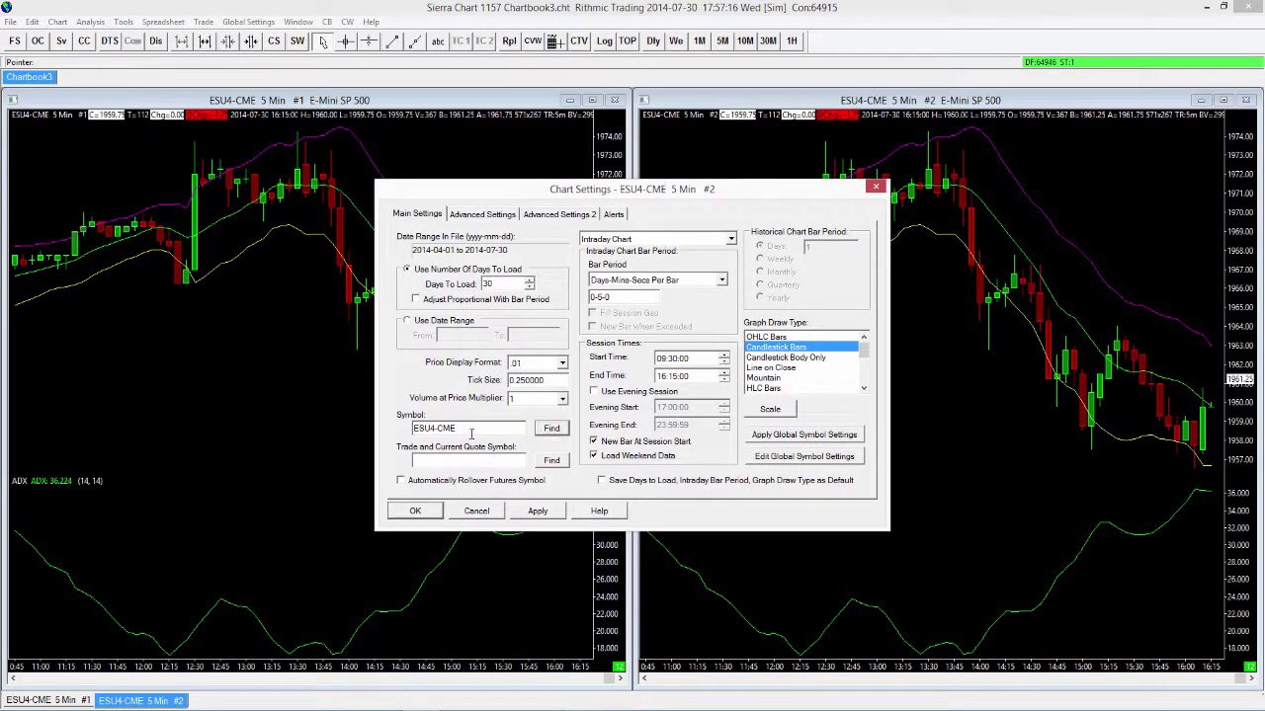
left_click_drag(494, 435, 405, 428)
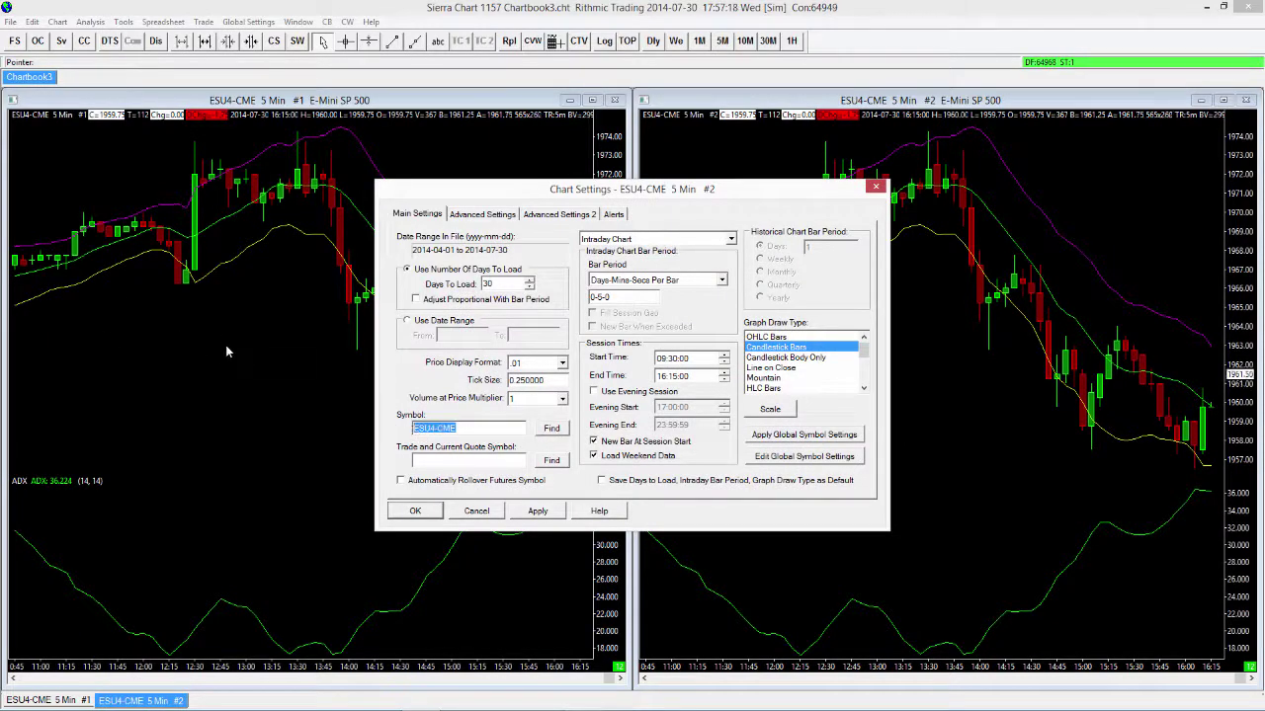
Replace the symbol with the NQU4-CME September 2014 contract and apply it.
left_click(556, 431)
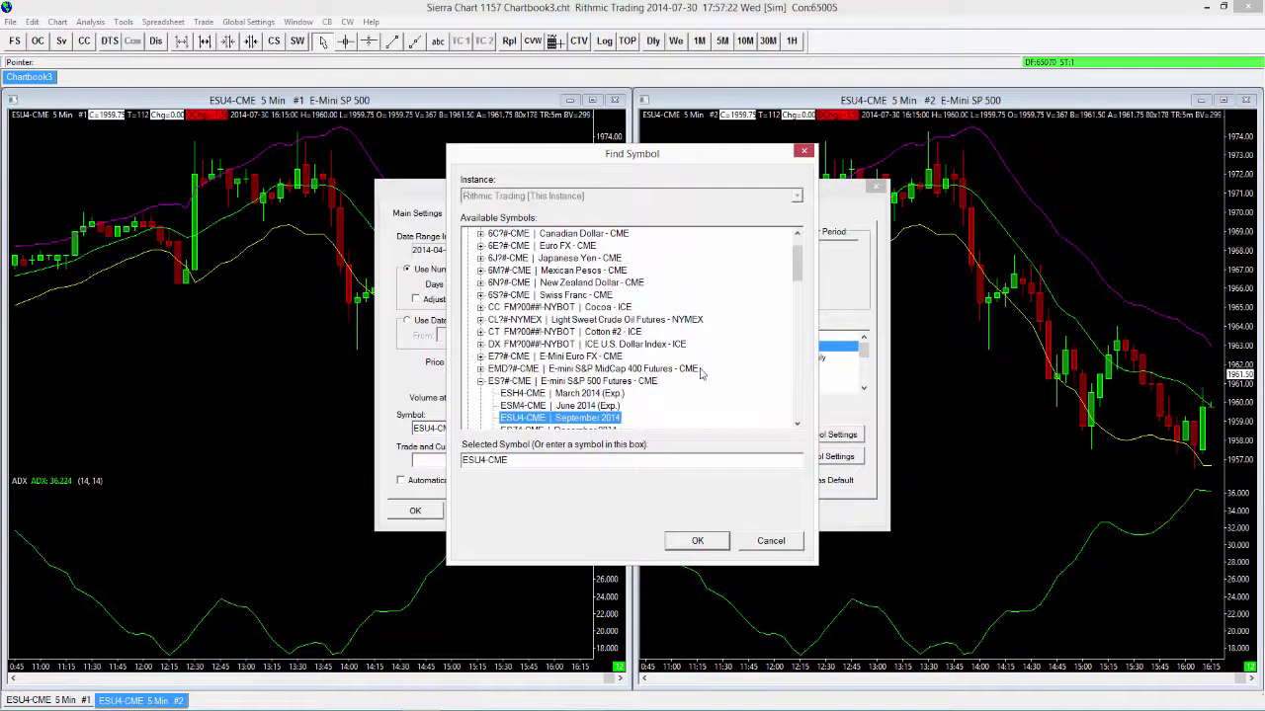
left_click_drag(798, 273, 797, 276)
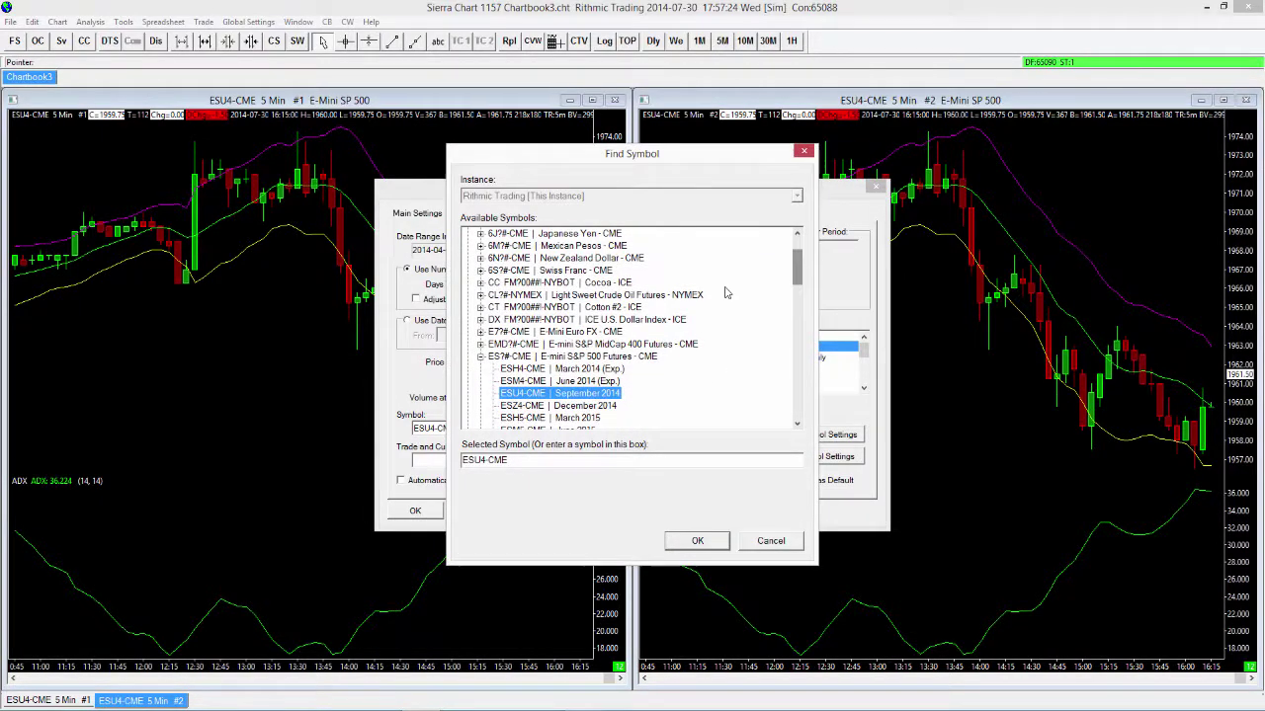
left_click(480, 357)
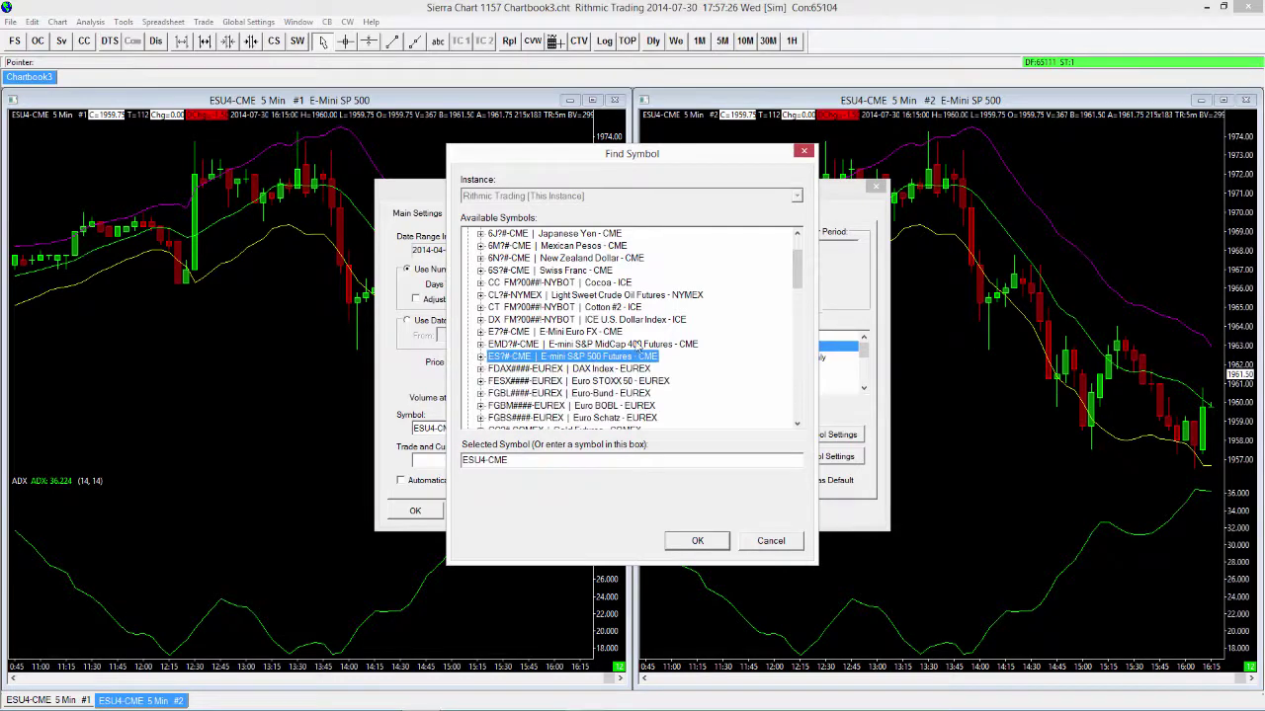
left_click_drag(798, 276, 798, 330)
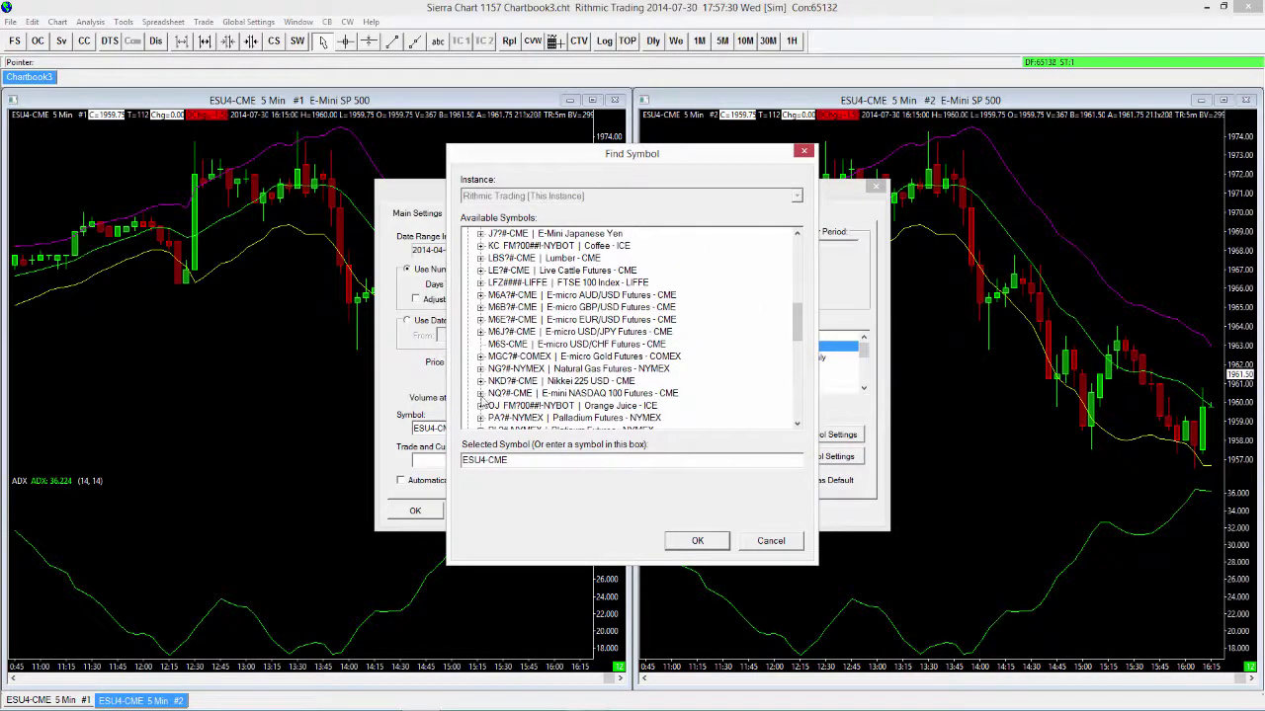
left_click(480, 394)
left_click(554, 386)
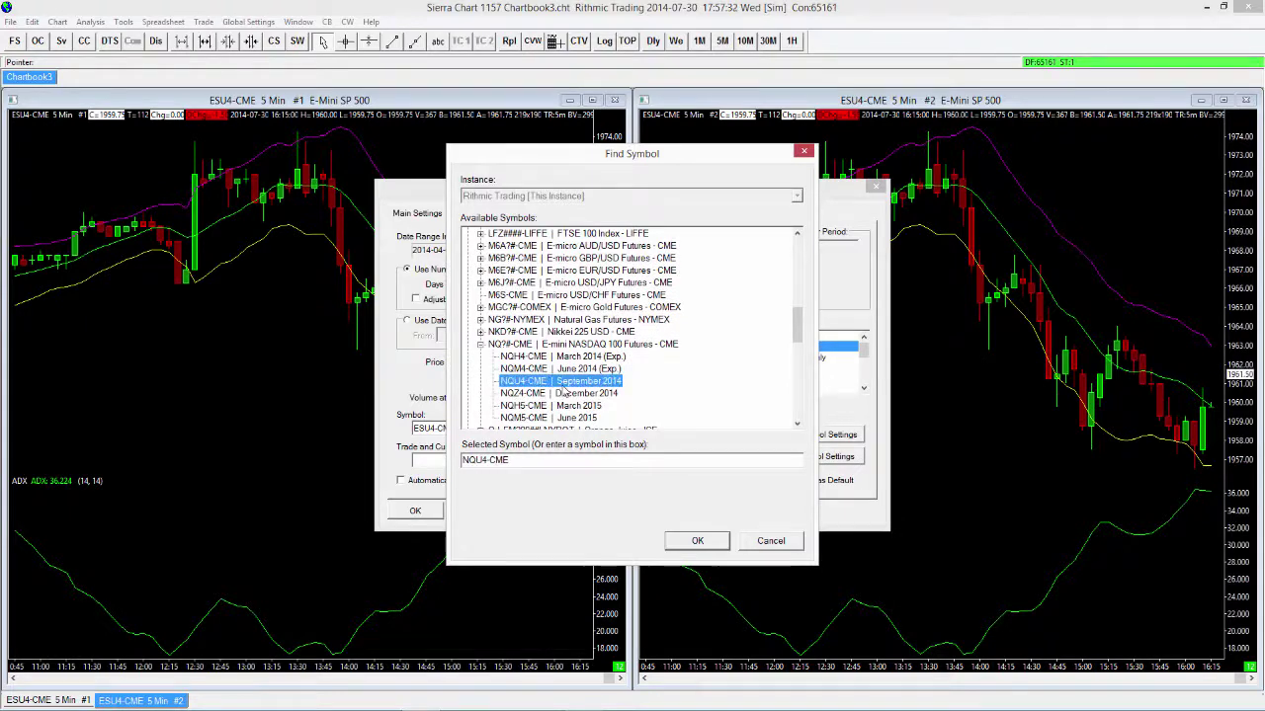
left_click(706, 542)
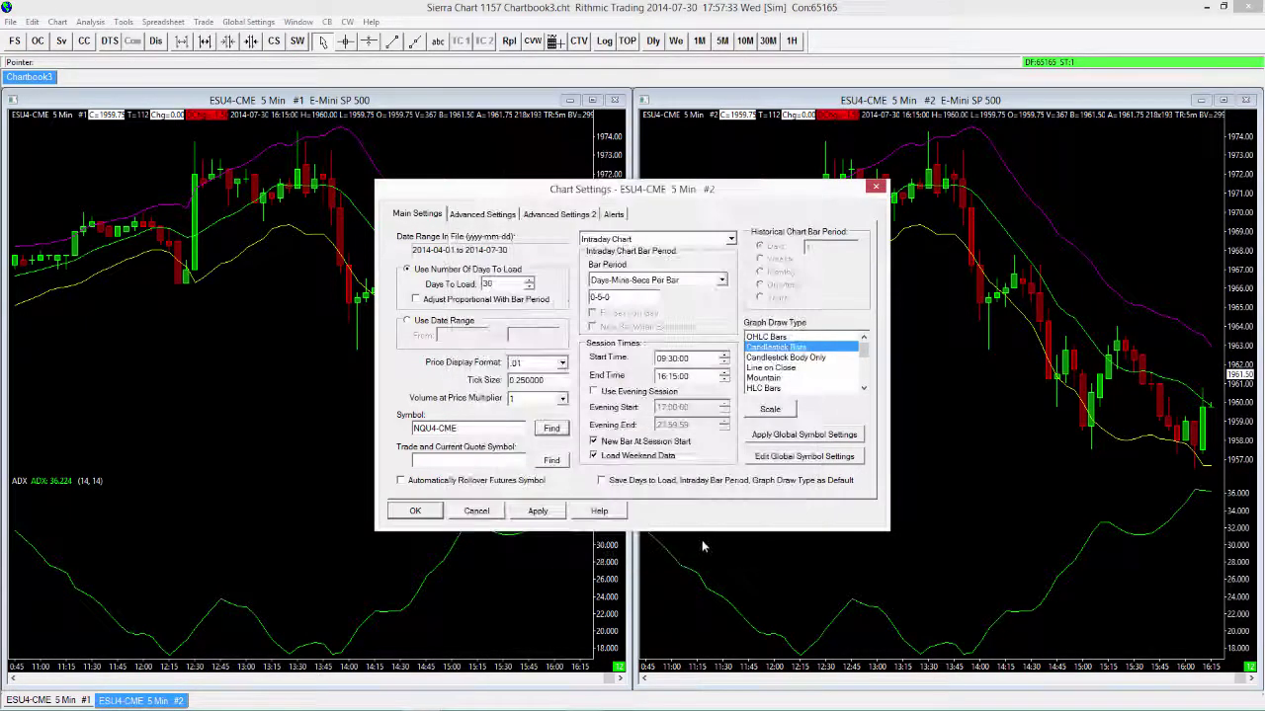
left_click(551, 513)
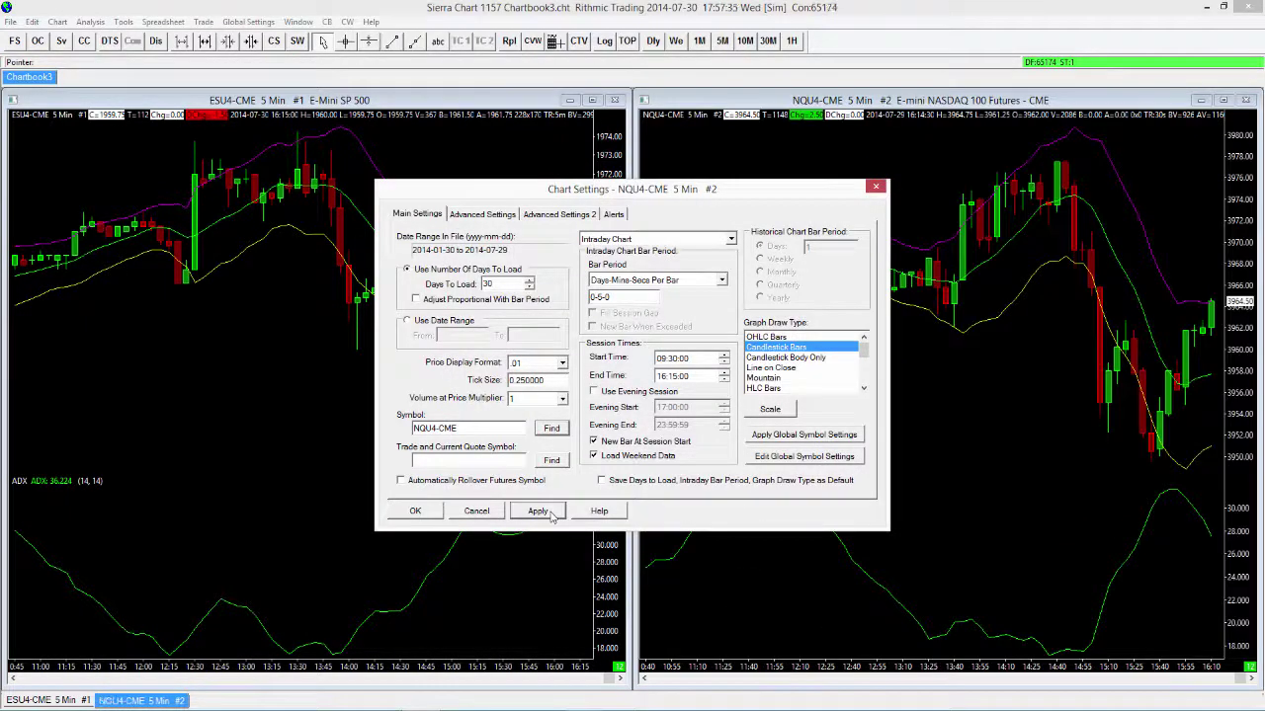
left_click(416, 513)
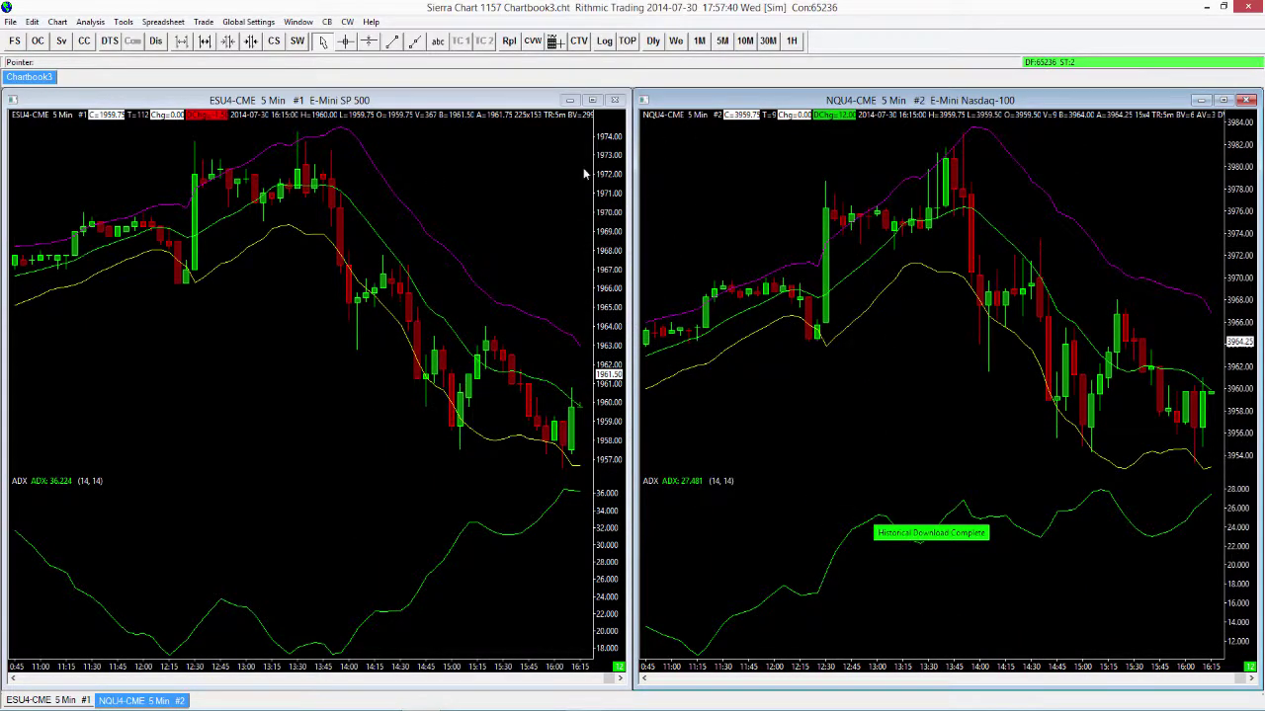
Cancel Duplicate Chart To Chartbook and bring up the File menu instead.
left_click(58, 22)
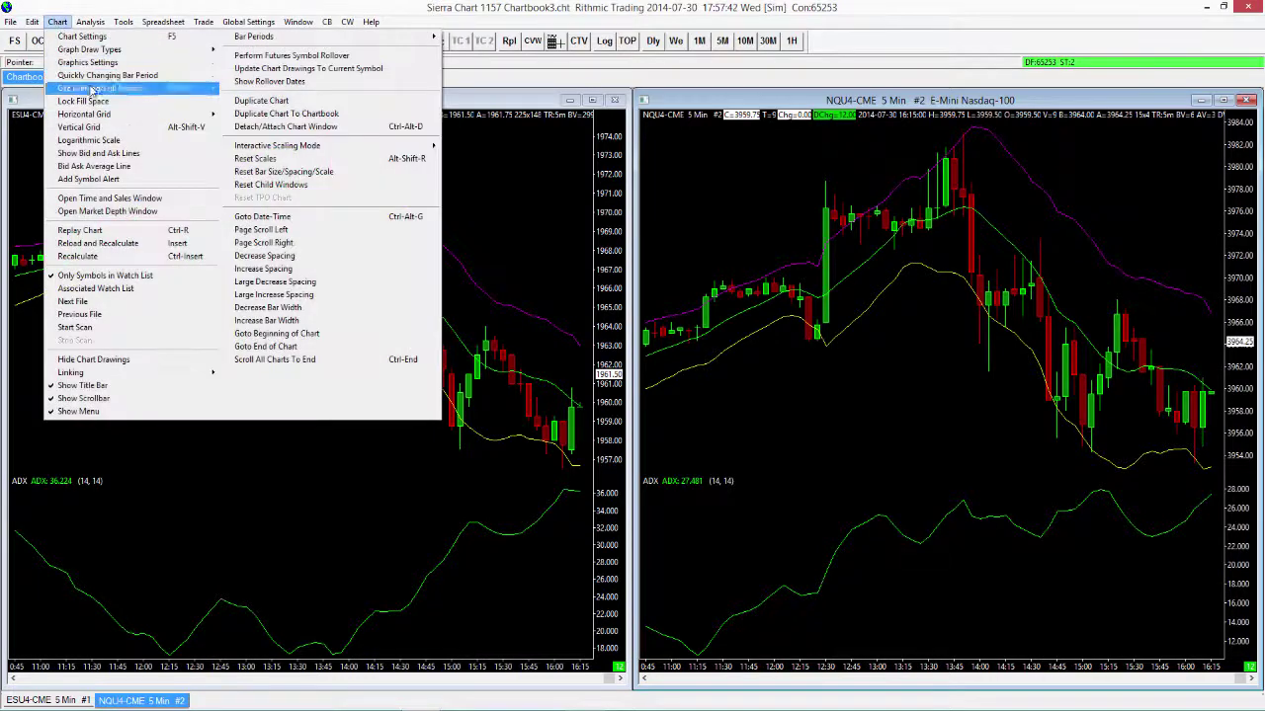
left_click(364, 117)
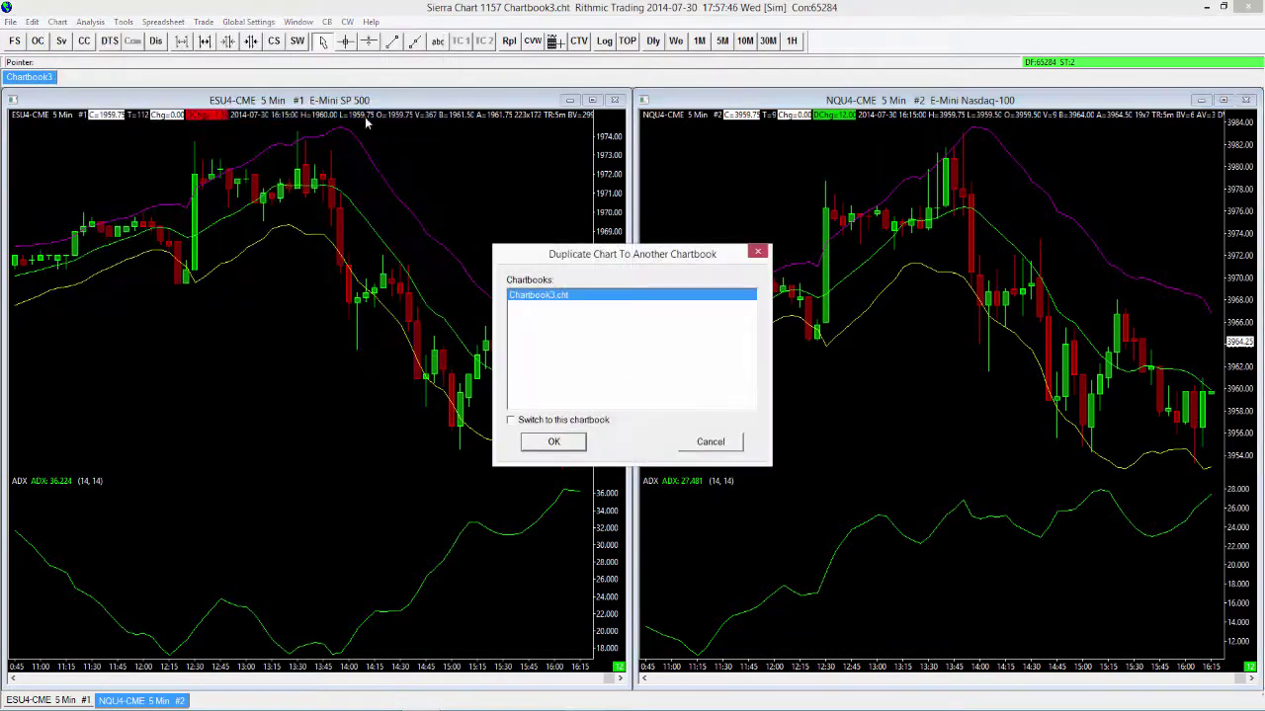
left_click(710, 443)
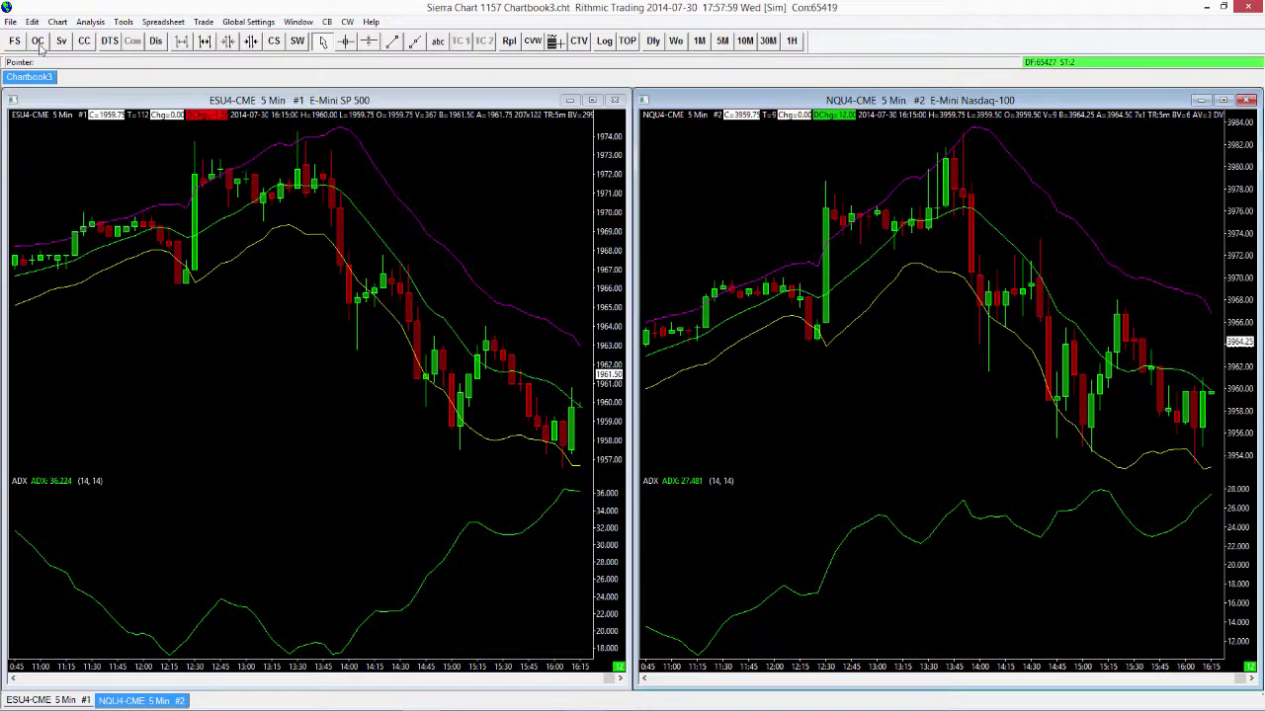
left_click(10, 21)
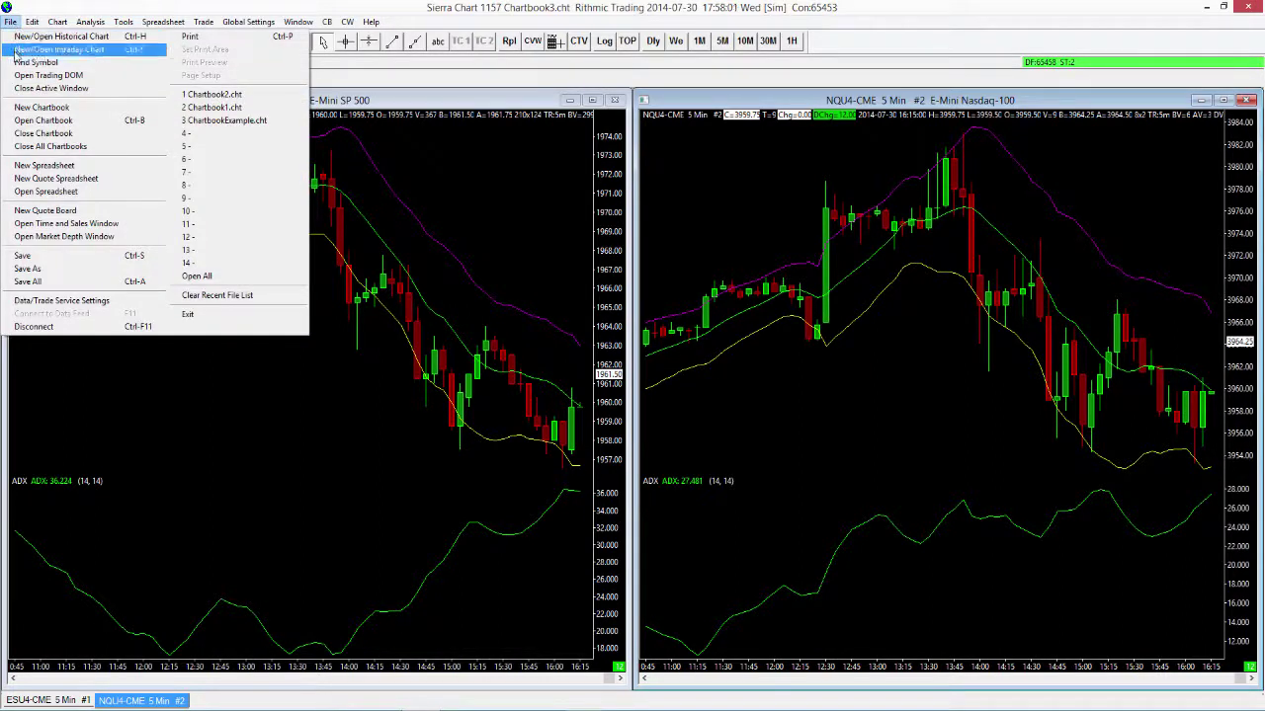
Create the new empty Chartbook4 and check it against Chartbook3.
left_click(140, 110)
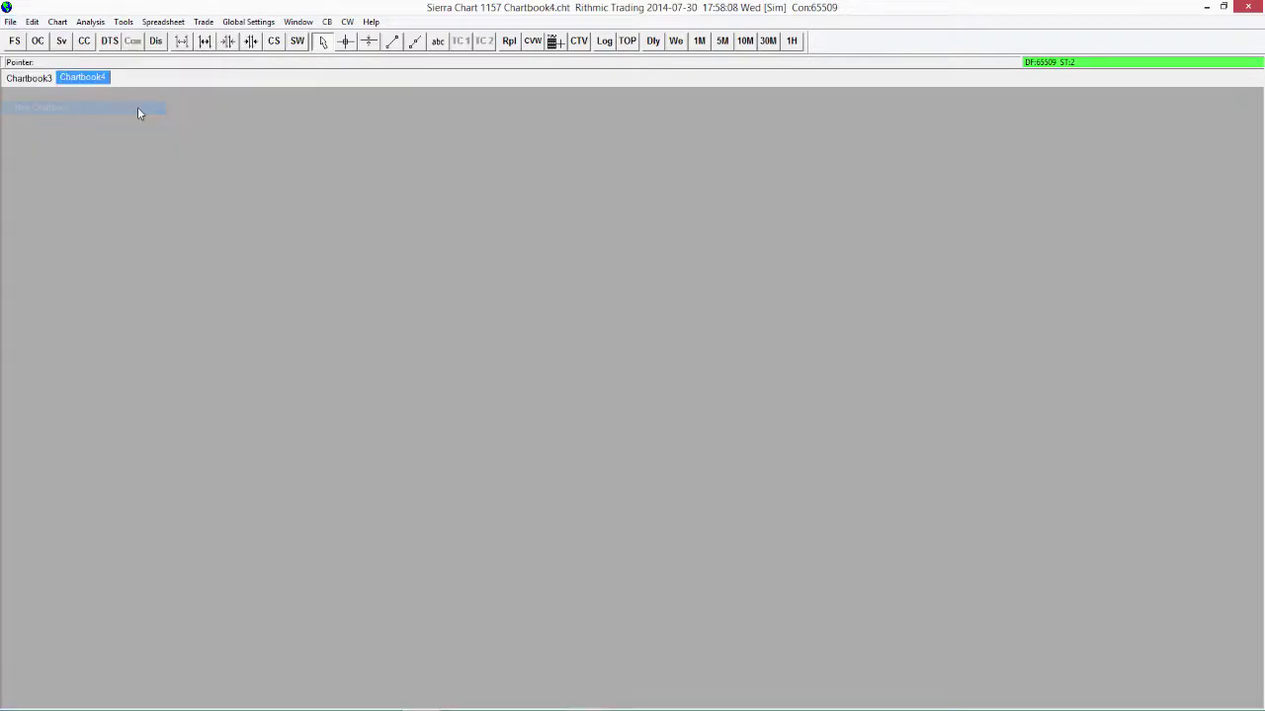
left_click(44, 83)
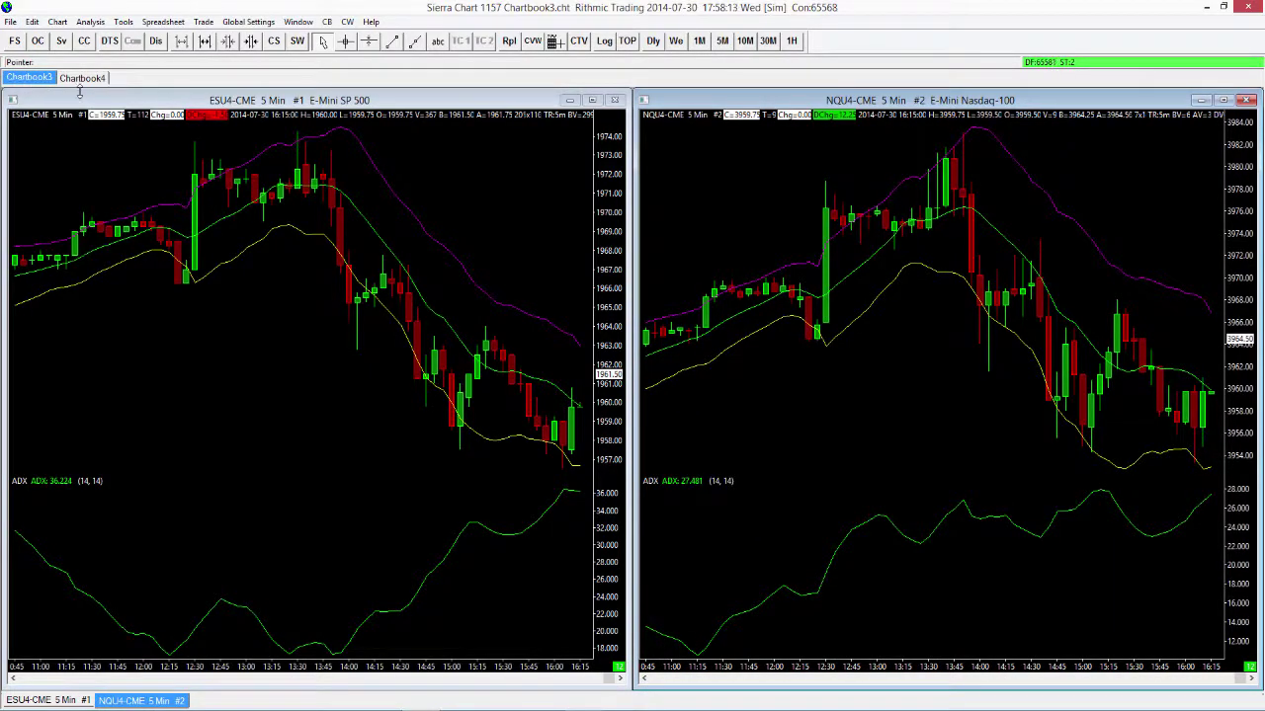
left_click(79, 78)
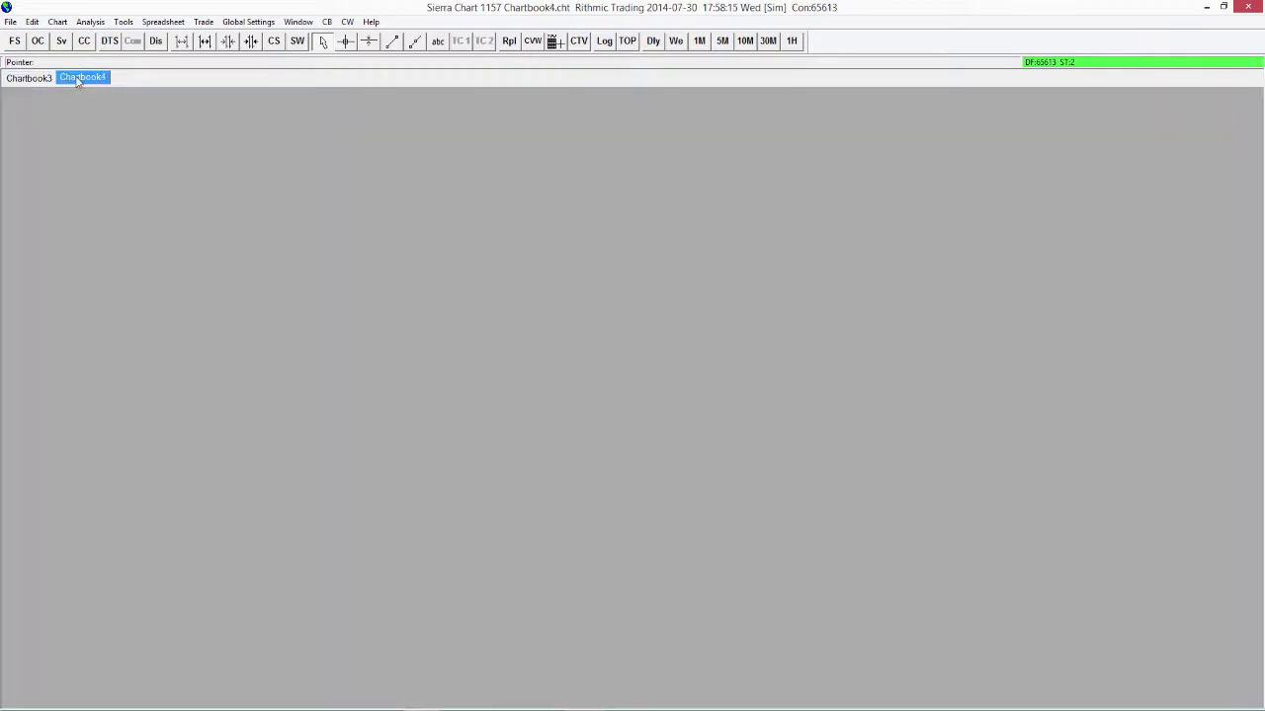
Return to Chartbook3 and make the ESU4-CME chart active.
left_click(43, 81)
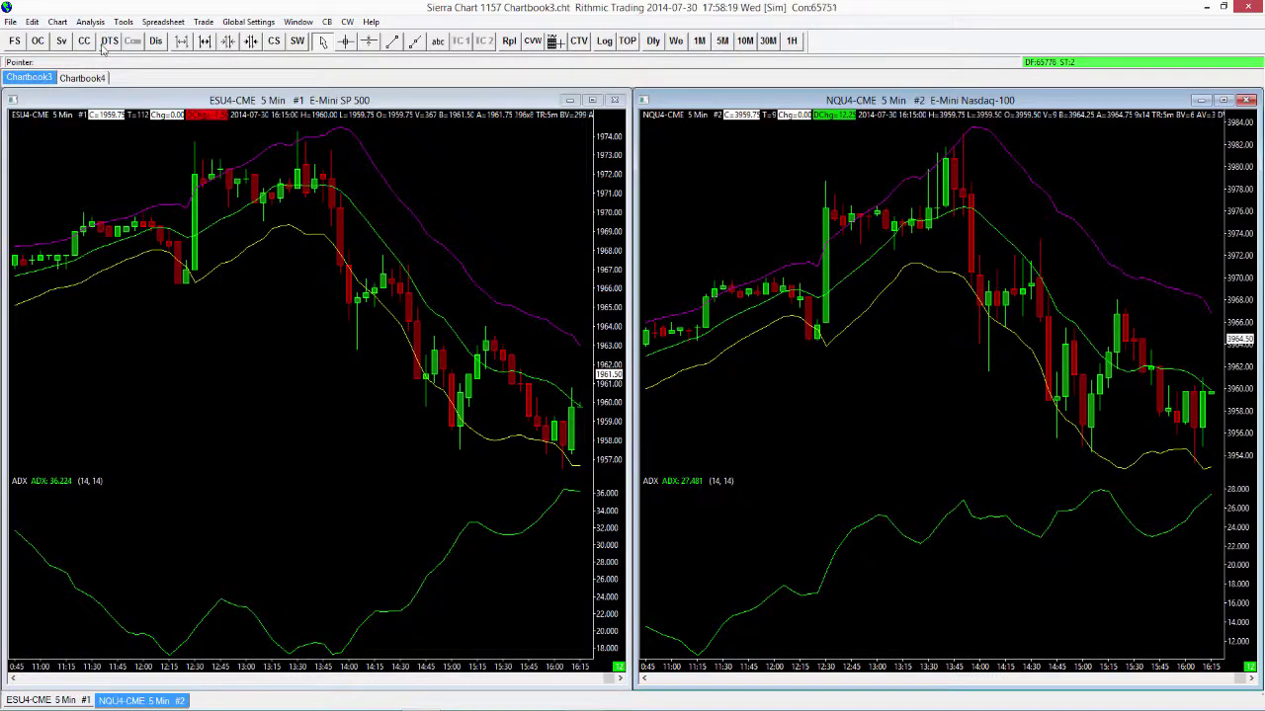
left_click(145, 138)
left_click(124, 21)
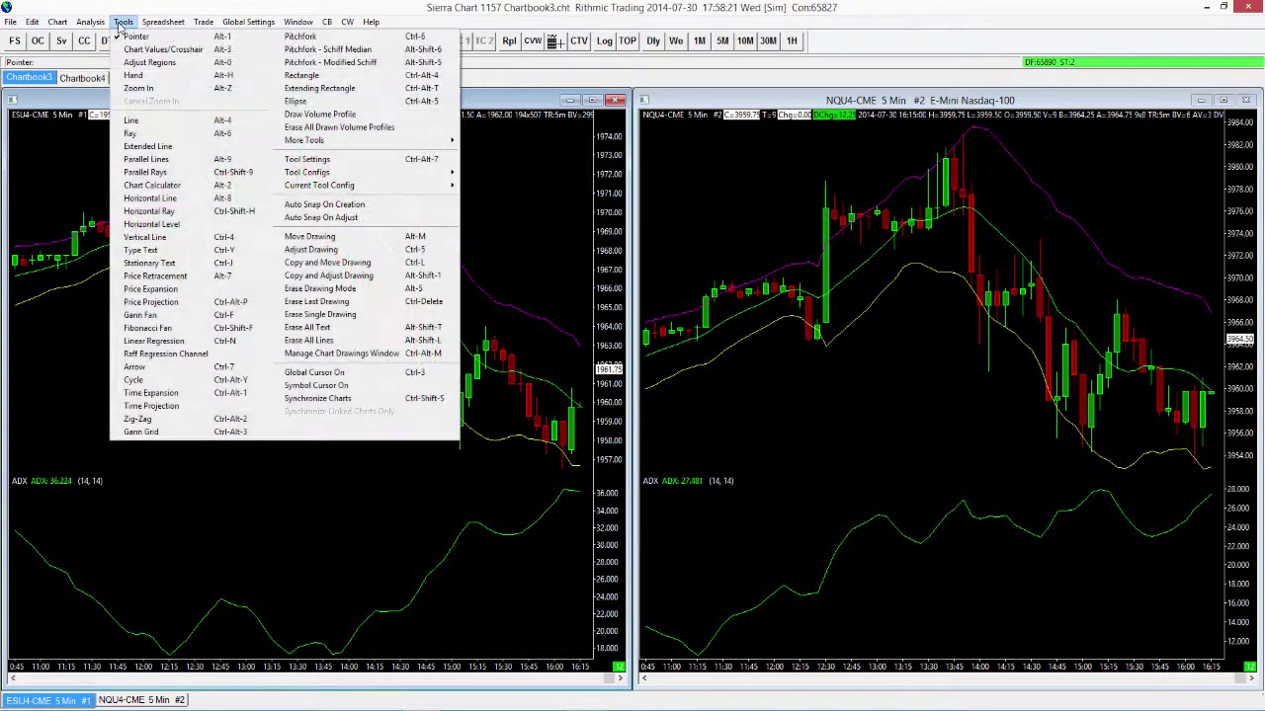
mouse_move(89, 21)
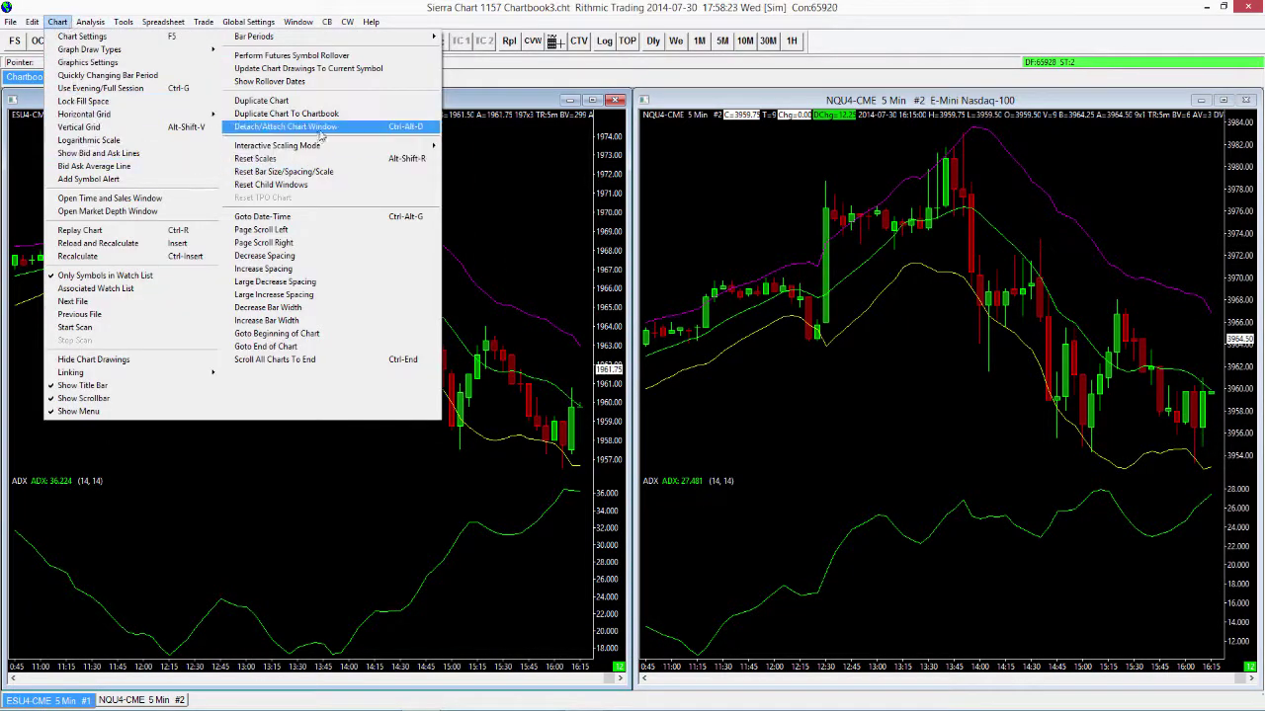
Duplicate the ESU4-CME chart into Chartbook4.cht.
left_click(332, 119)
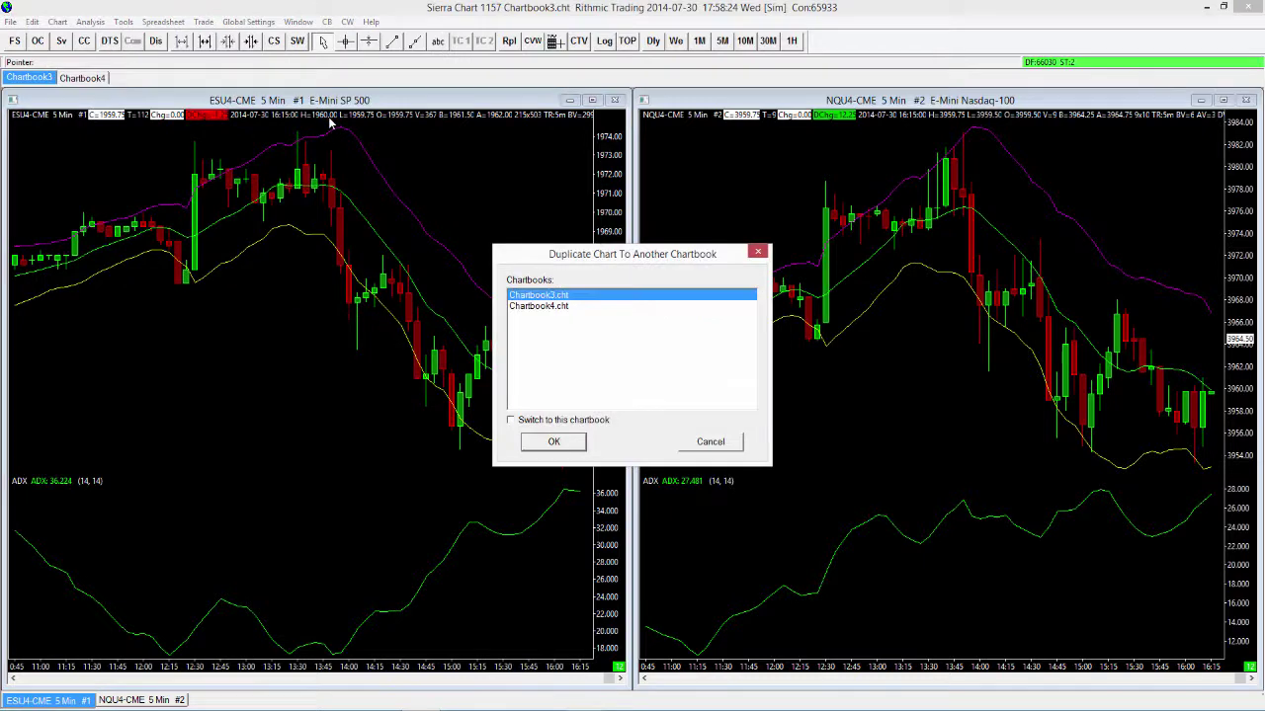
left_click(569, 307)
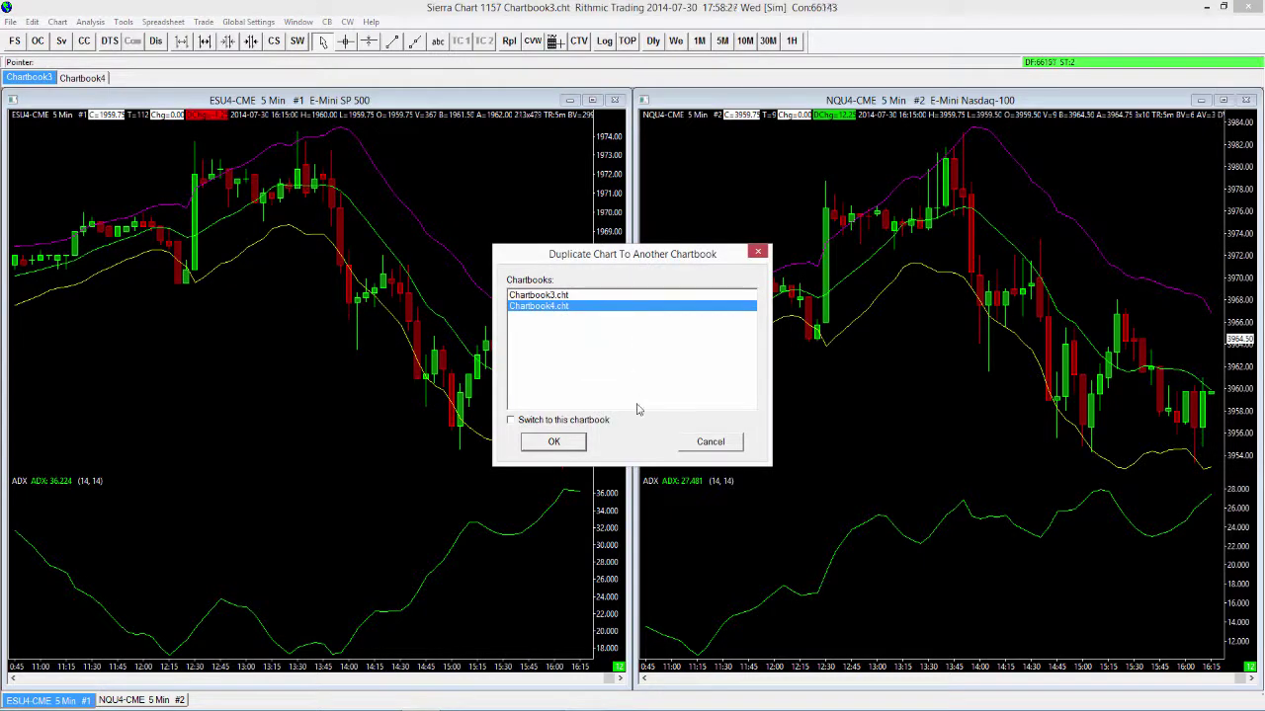
left_click(554, 442)
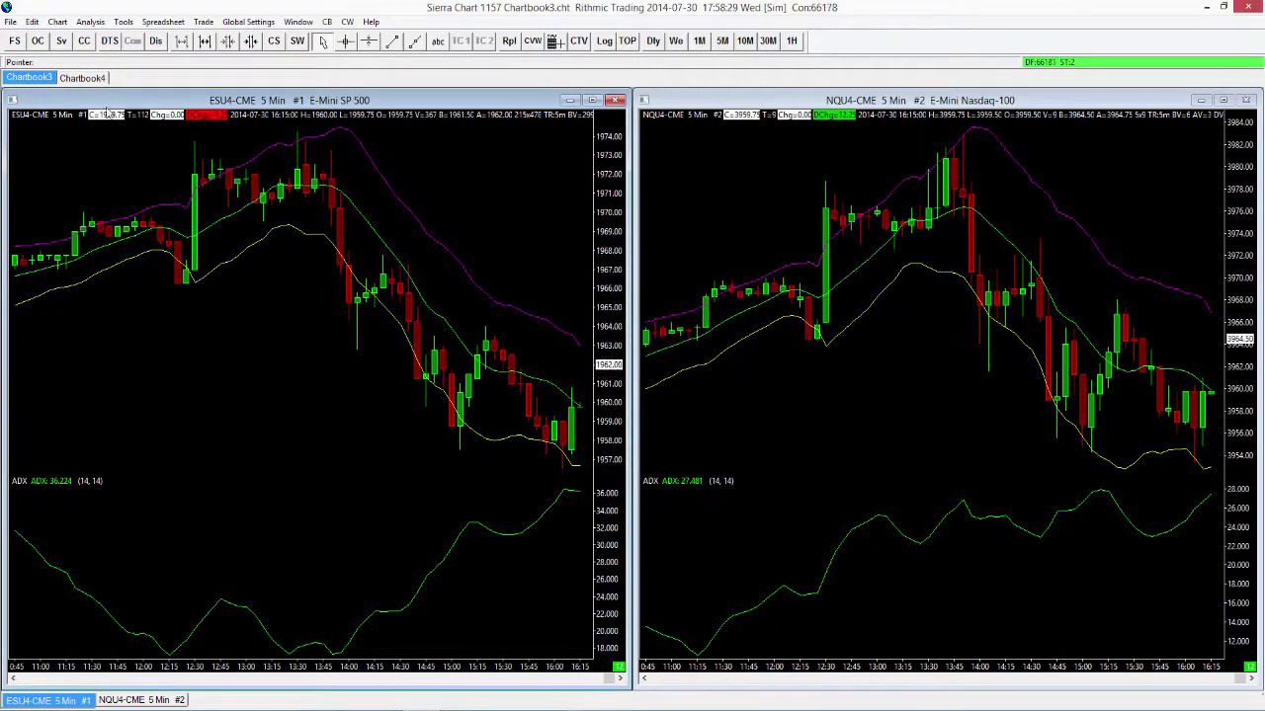
Move the copied chart toward the centre of Chartbook4, then return to Chartbook3.
left_click(68, 77)
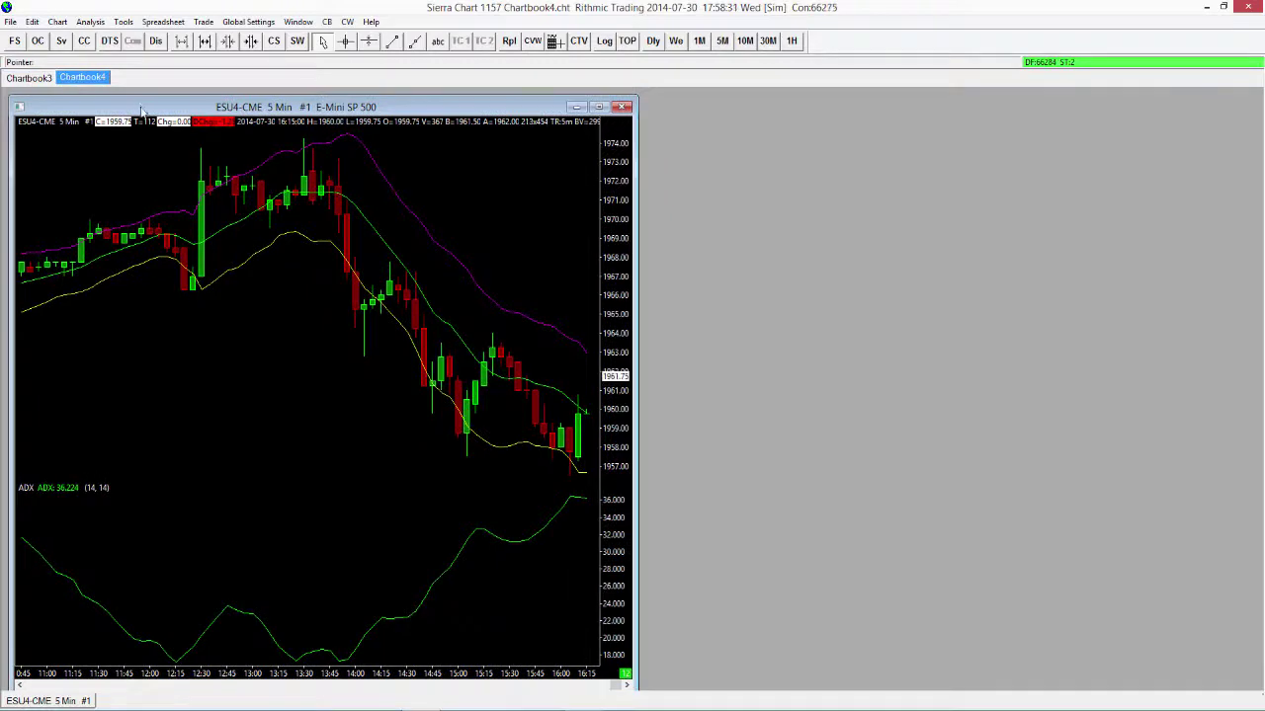
left_click_drag(142, 106, 401, 106)
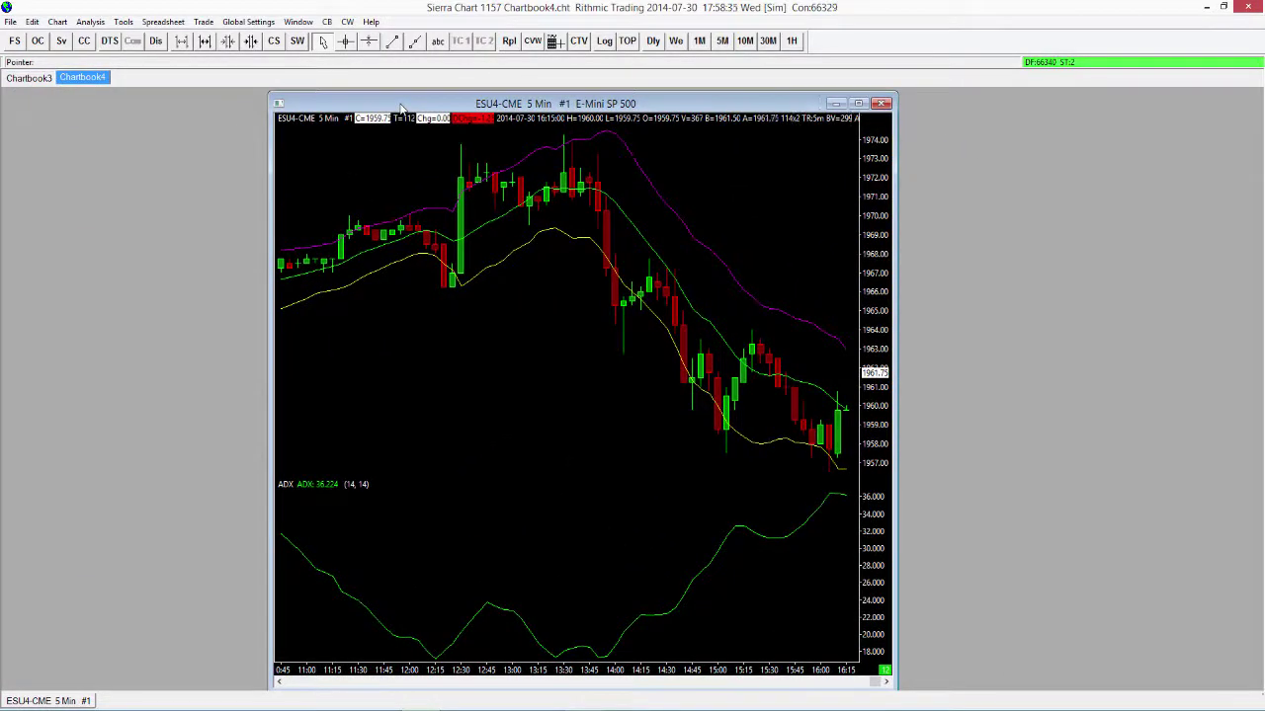
left_click_drag(401, 110, 355, 106)
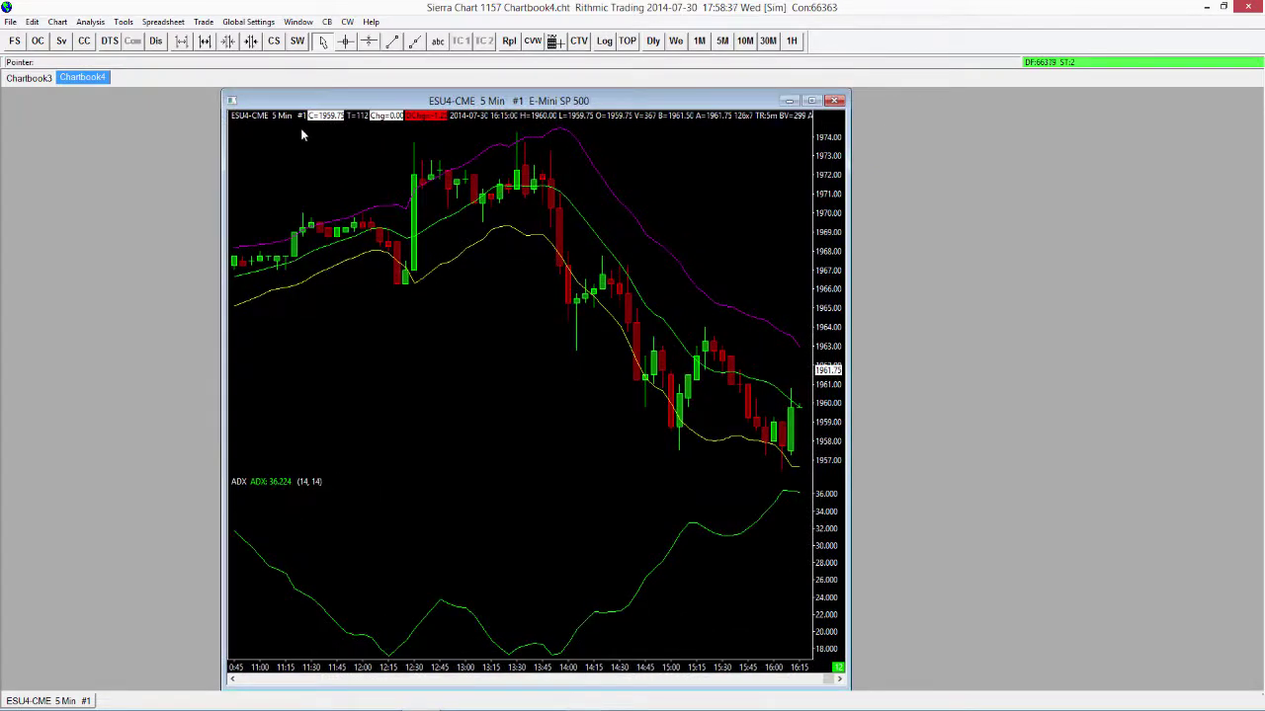
left_click(43, 81)
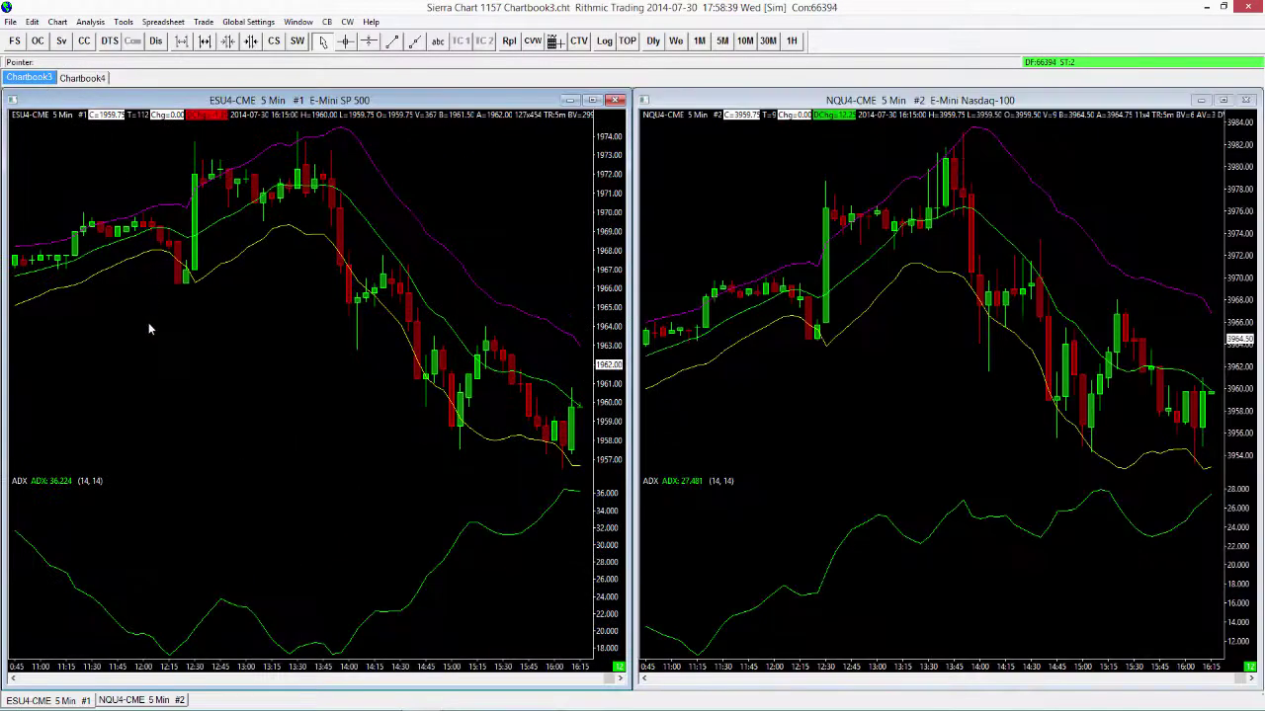